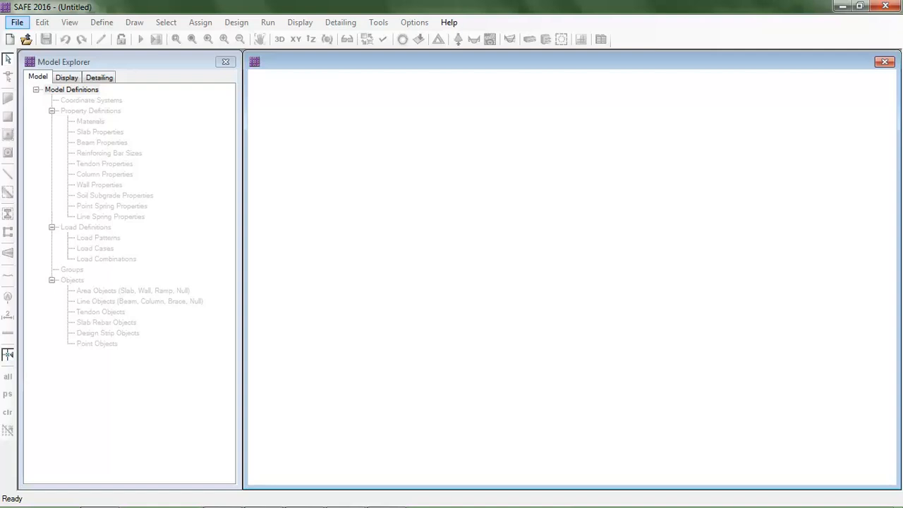
# Start a new model, review its metric units, and choose the Combined Footing template
pyautogui.click(16, 22)
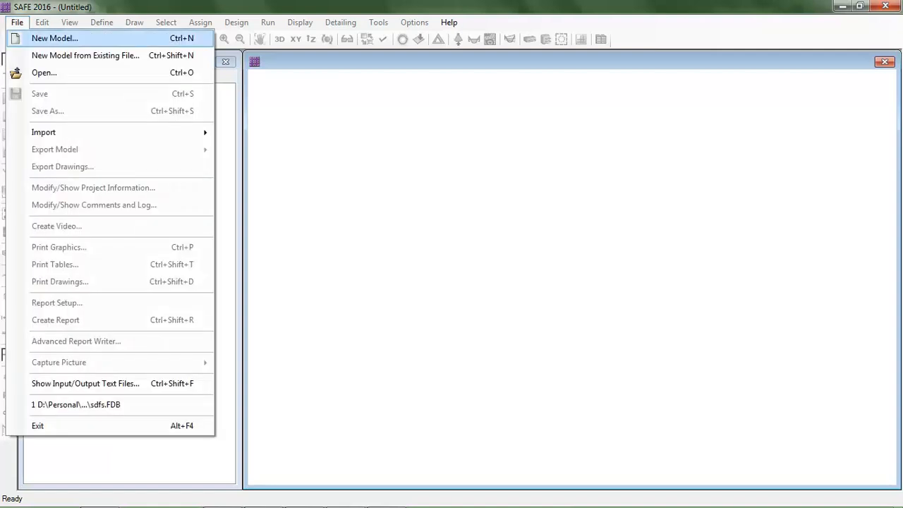
pyautogui.press('Return')
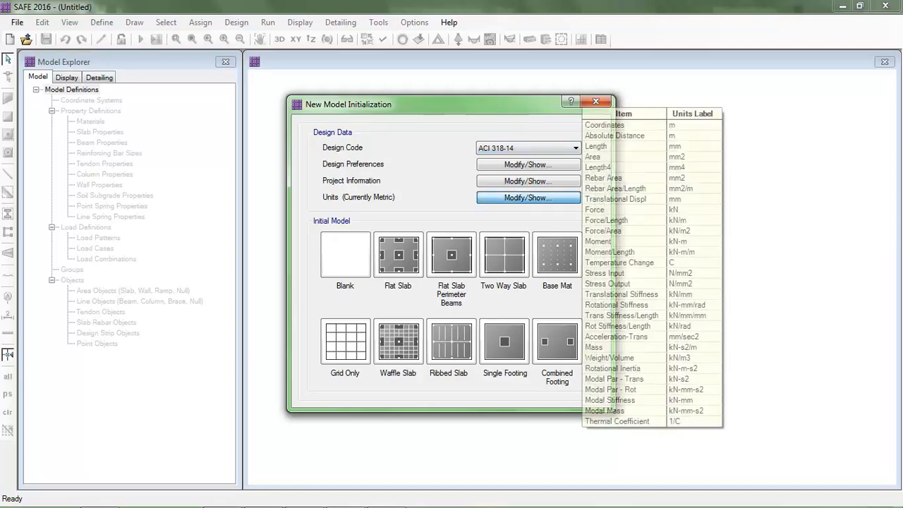
pyautogui.click(528, 198)
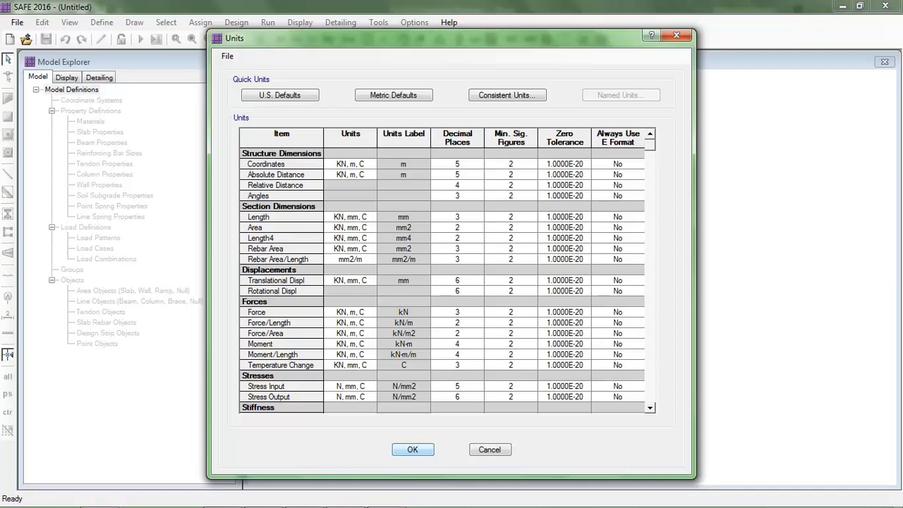
pyautogui.click(413, 449)
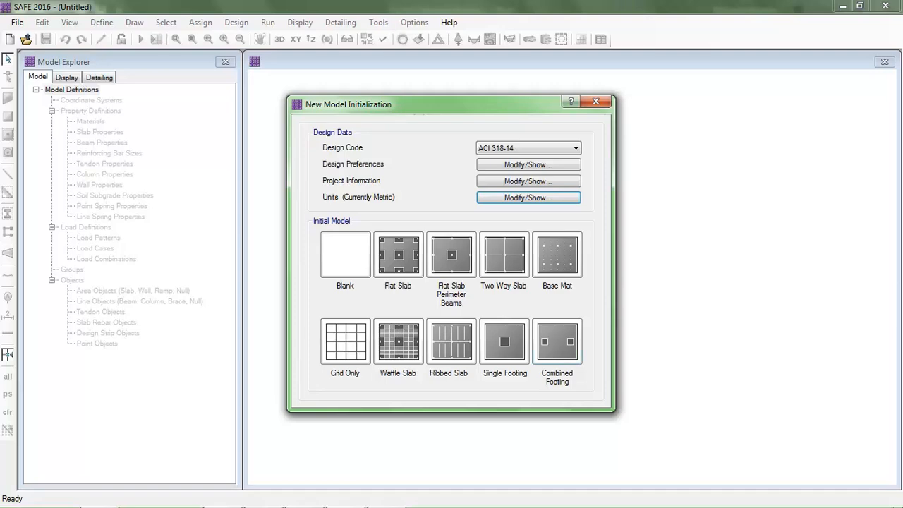
pyautogui.click(558, 342)
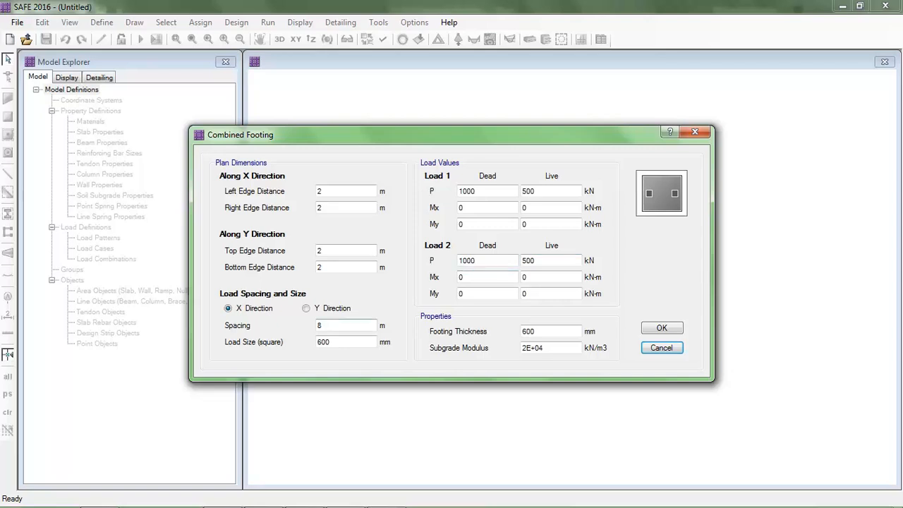
# Set the dead-load Mx of Load 1 to 60 kN-m
pyautogui.click(336, 342)
pyautogui.click(481, 191)
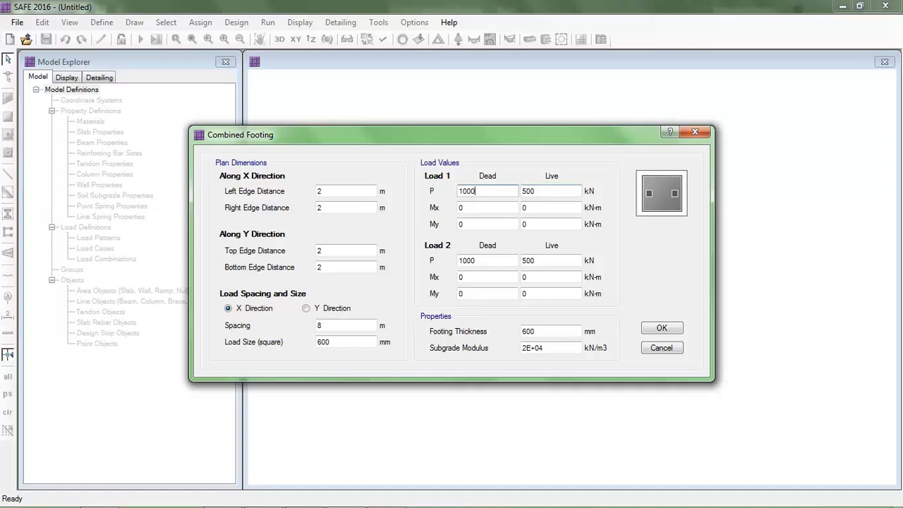
pyautogui.doubleClick(463, 208)
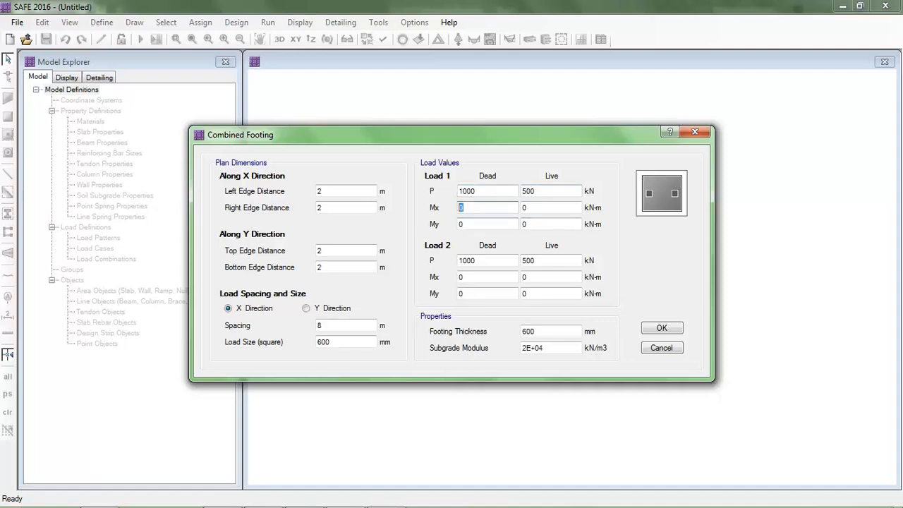
pyautogui.write('6')
pyautogui.write('p\\o')
pyautogui.press('BackSpace')
pyautogui.press('BackSpace')
pyautogui.press('BackSpace')
pyautogui.write('0')
# Set the live-load Mx of Load 2 to 60 kN-m
pyautogui.press('Tab')
pyautogui.press('Tab')
pyautogui.press('Tab')
pyautogui.press('Tab')
pyautogui.press('Tab')
pyautogui.press('Tab')
pyautogui.press('Tab')
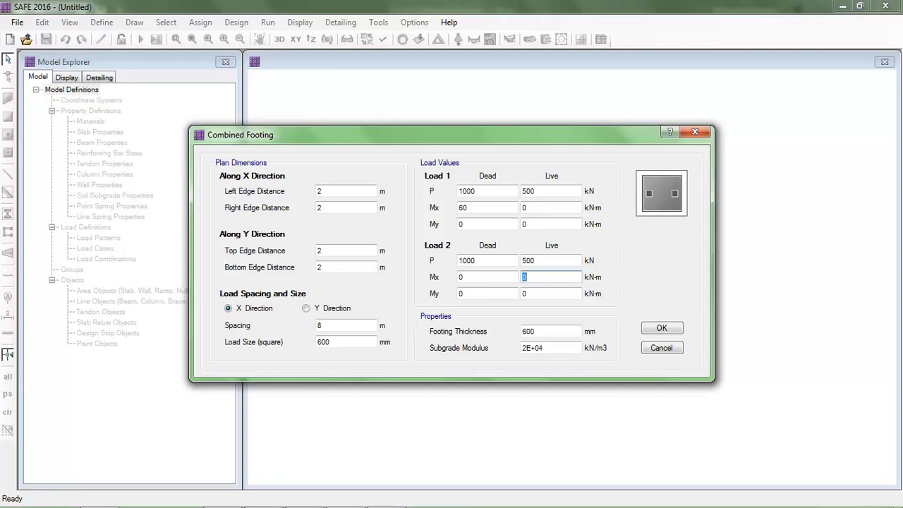
pyautogui.write('60')
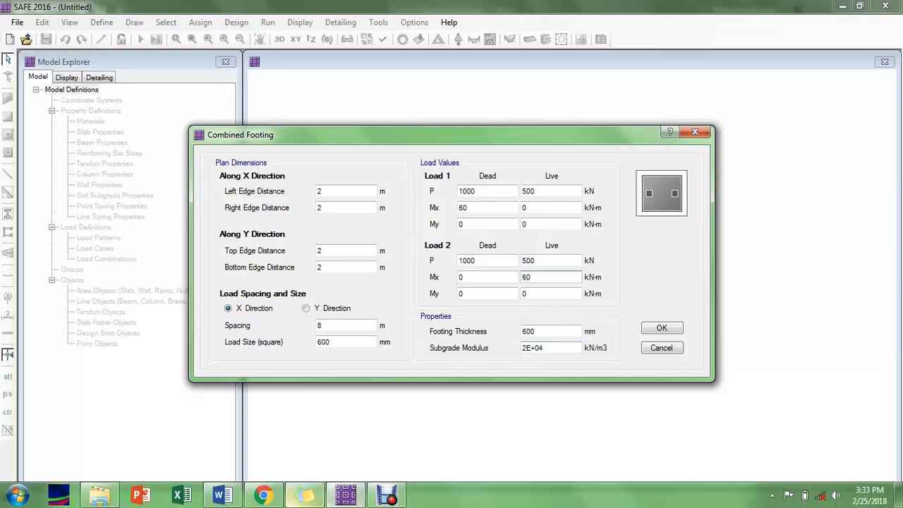
# Consult the soil subgrade modulus note in Word, set the subgrade modulus to 8000 kN/m3, and create the footing
pyautogui.click(221, 495)
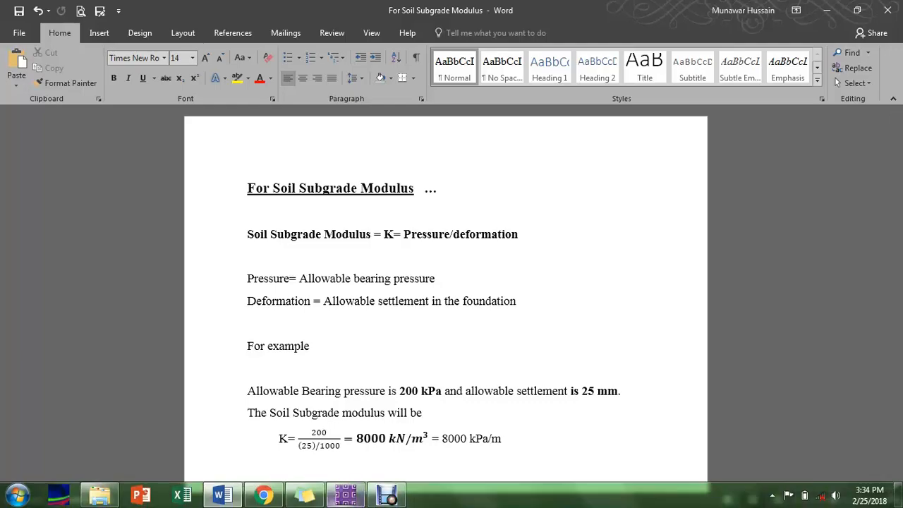
pyautogui.click(345, 496)
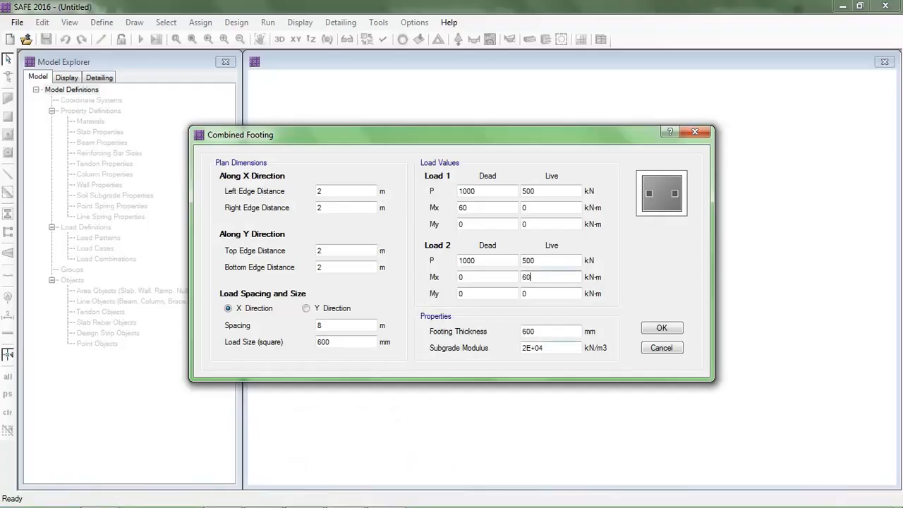
pyautogui.doubleClick(533, 348)
pyautogui.write('8')
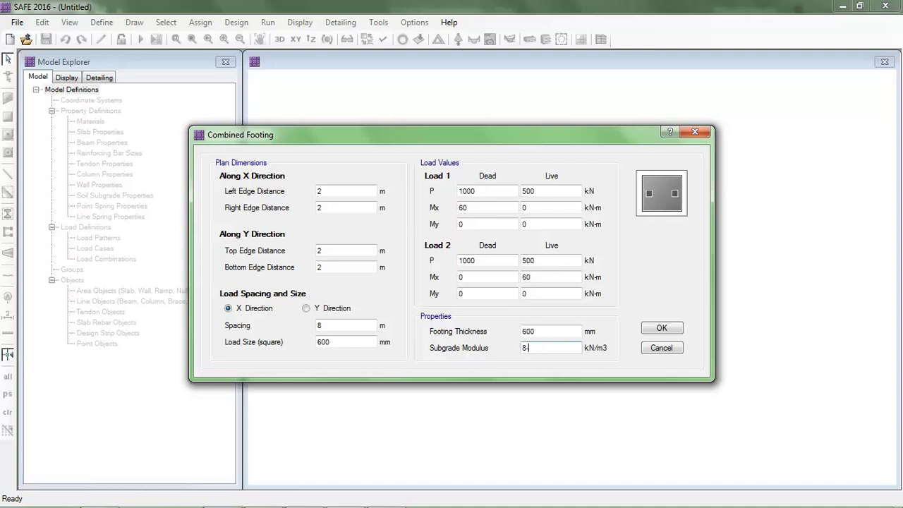
pyautogui.write('000')
pyautogui.click(543, 330)
pyautogui.click(661, 328)
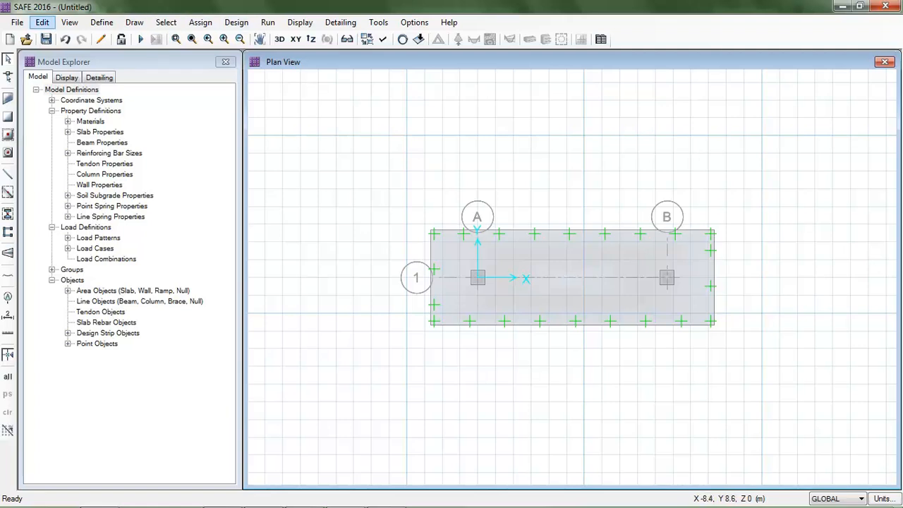
pyautogui.click(43, 22)
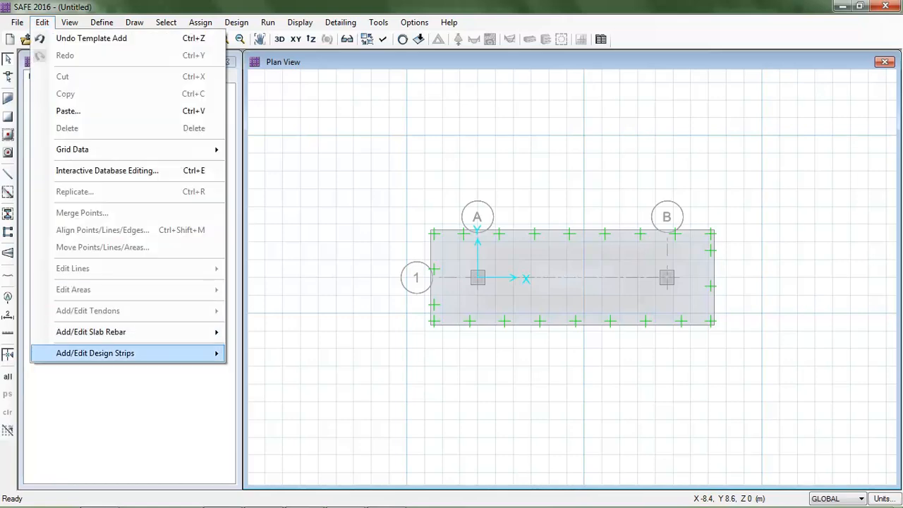
pyautogui.moveTo(95, 353)
pyautogui.click(282, 353)
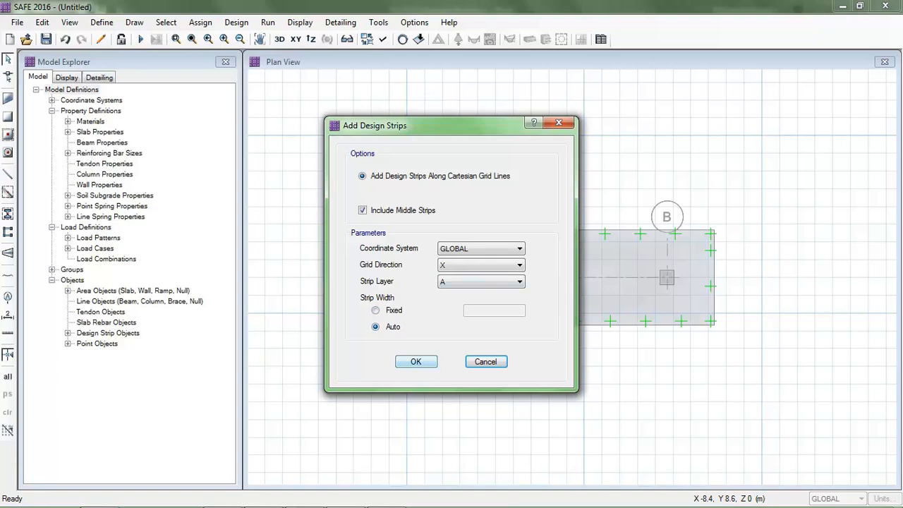
pyautogui.click(486, 362)
# Draw a horizontal design strip about 17 m long along grid line 1 across the footing
pyautogui.click(134, 22)
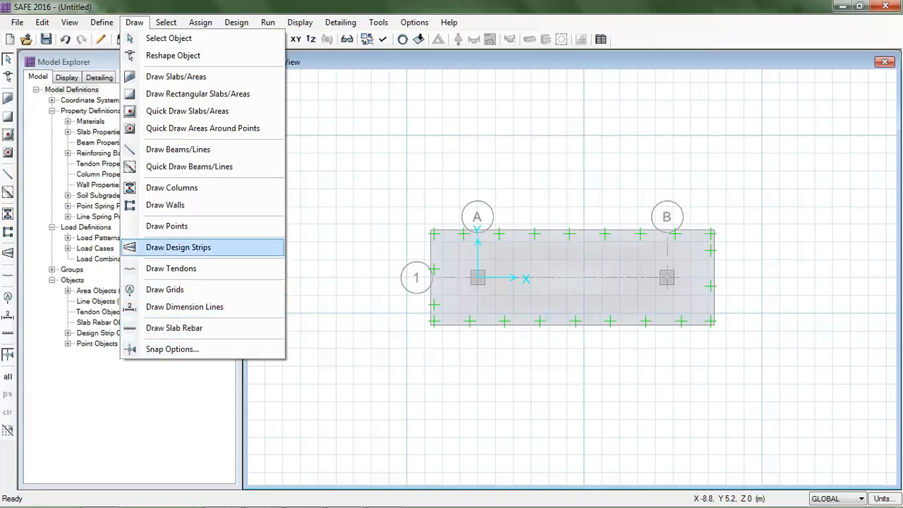
pyautogui.click(178, 247)
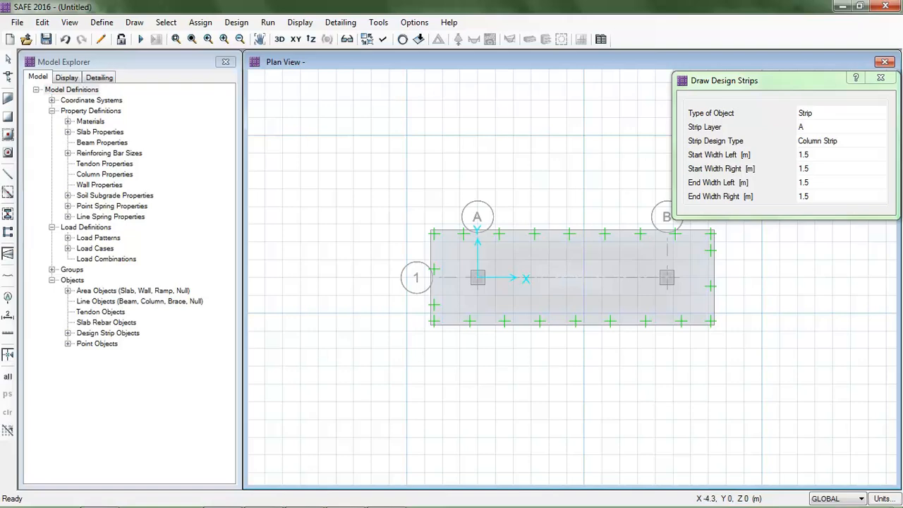
pyautogui.click(376, 277)
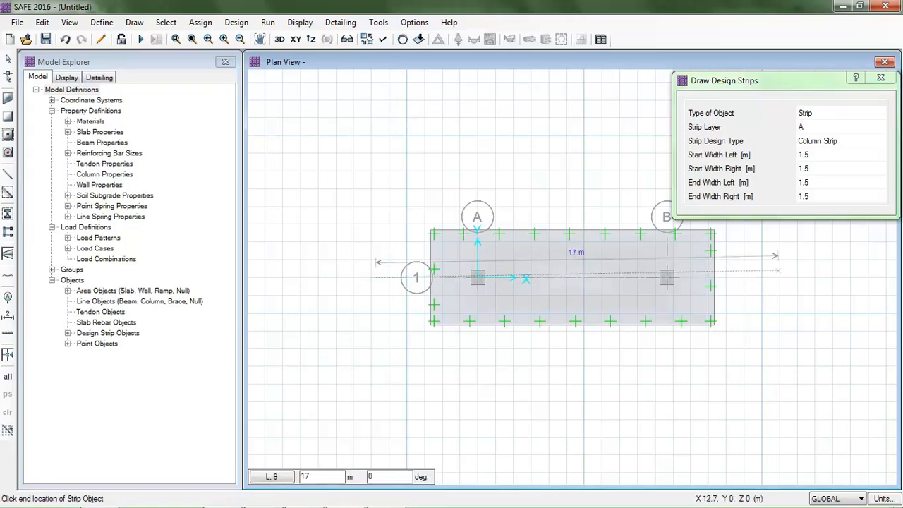
pyautogui.click(780, 278)
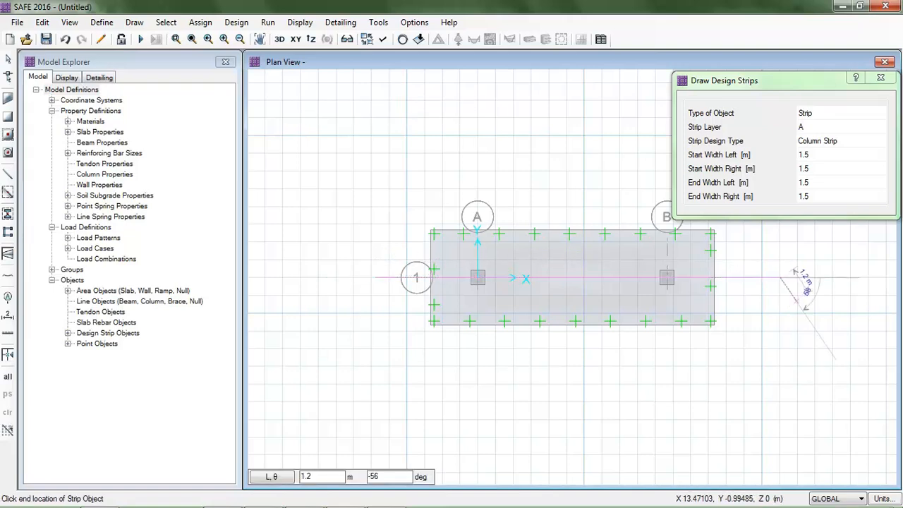
pyautogui.press('Return')
# Switch the strip layer to B and draw a vertical design strip through grid A across the footing
pyautogui.click(846, 127)
pyautogui.click(880, 127)
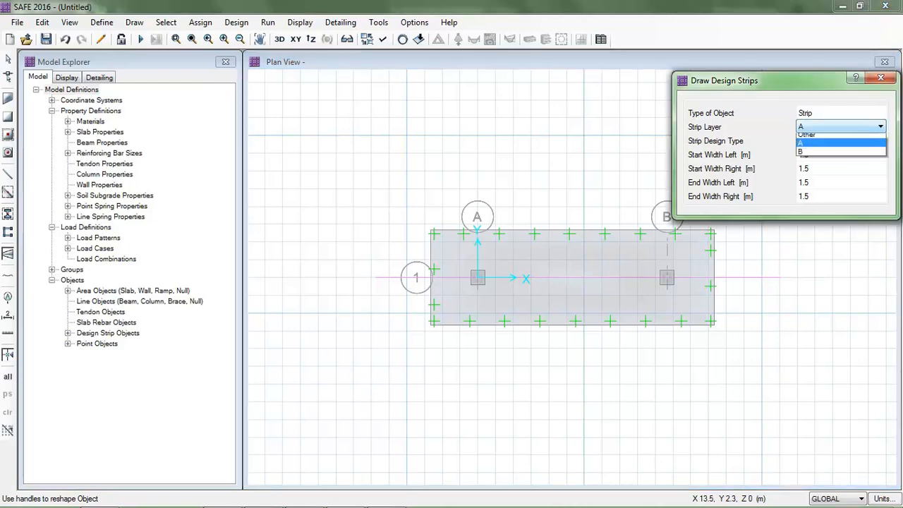
pyautogui.click(833, 155)
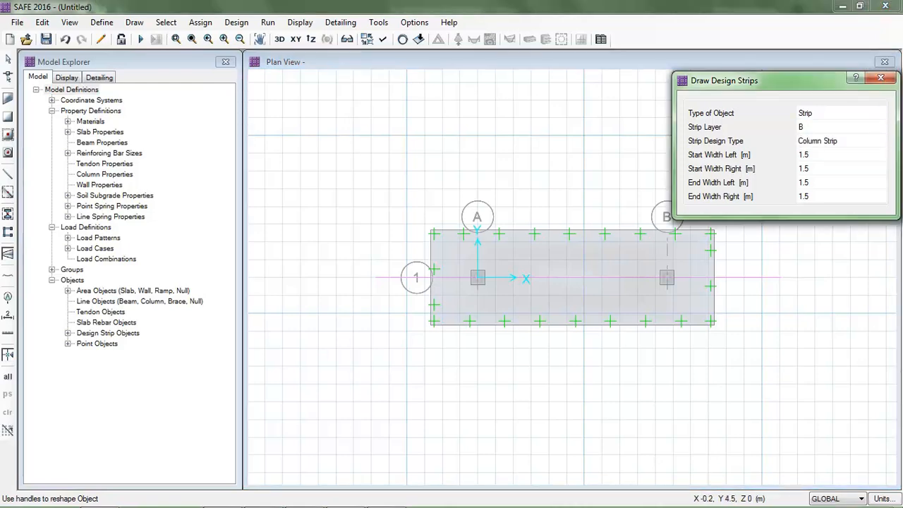
pyautogui.click(477, 170)
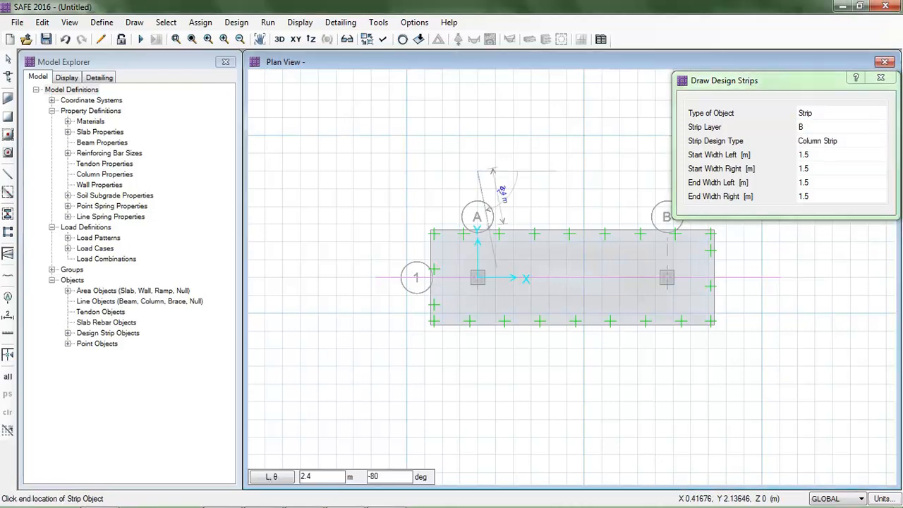
pyautogui.doubleClick(477, 377)
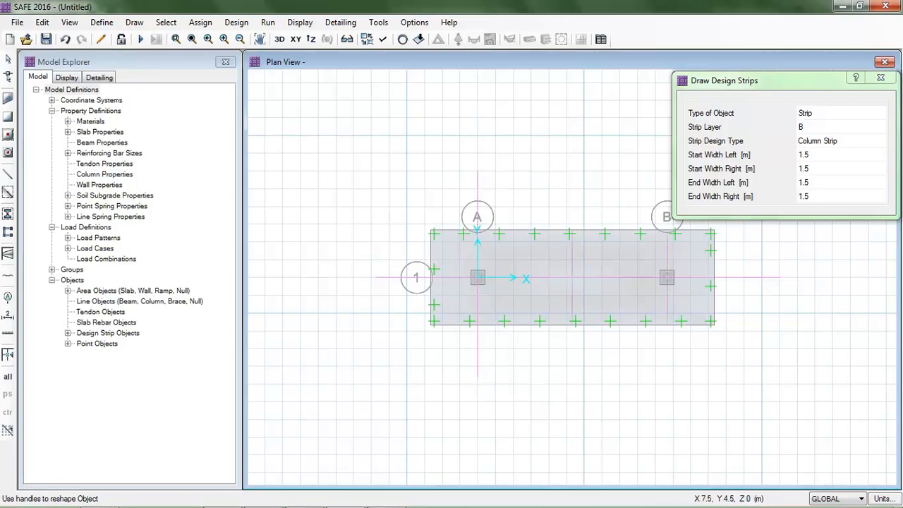
pyautogui.click(655, 171)
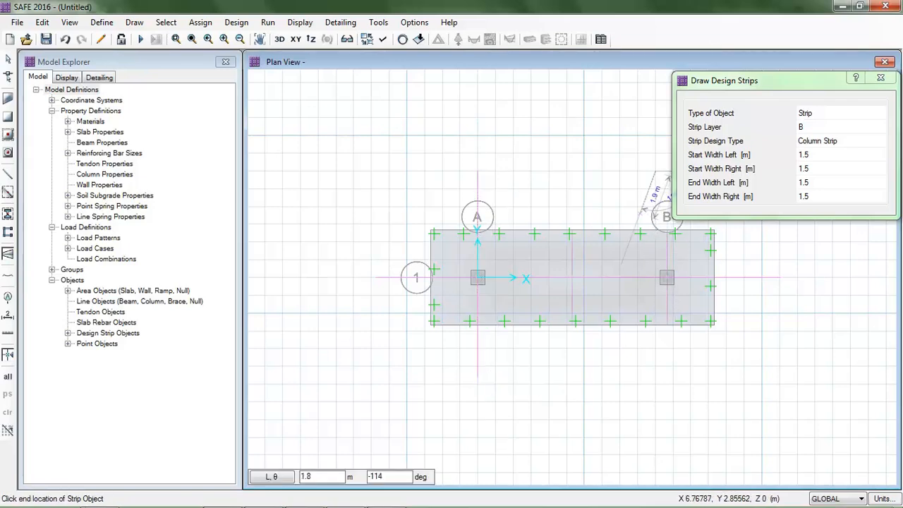
pyautogui.press('Escape')
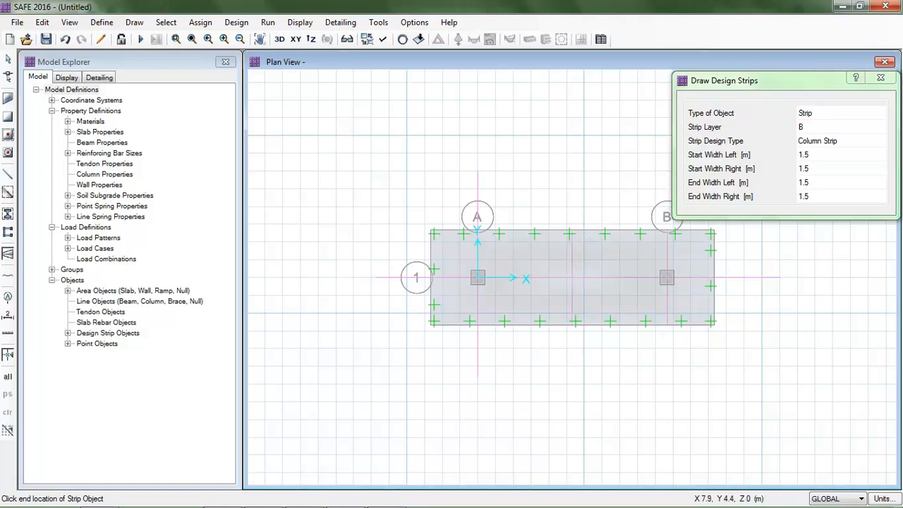
pyautogui.click(665, 173)
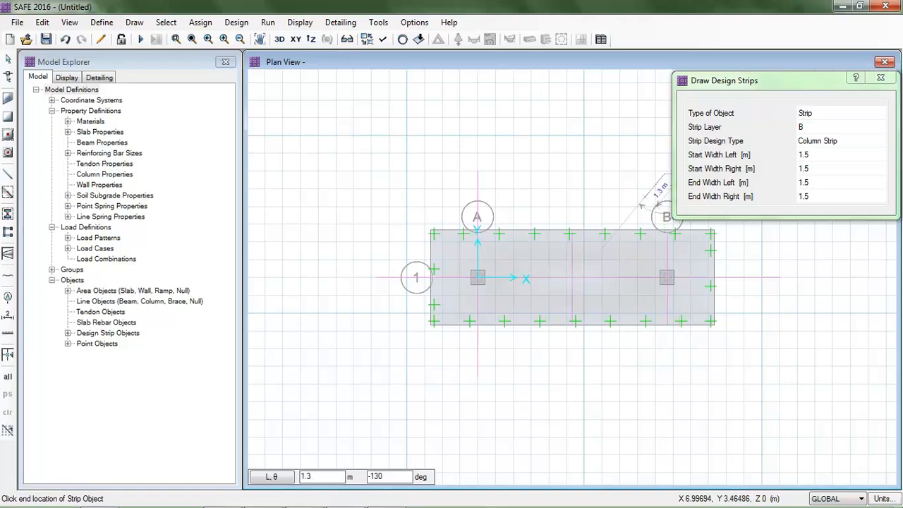
pyautogui.press('Escape')
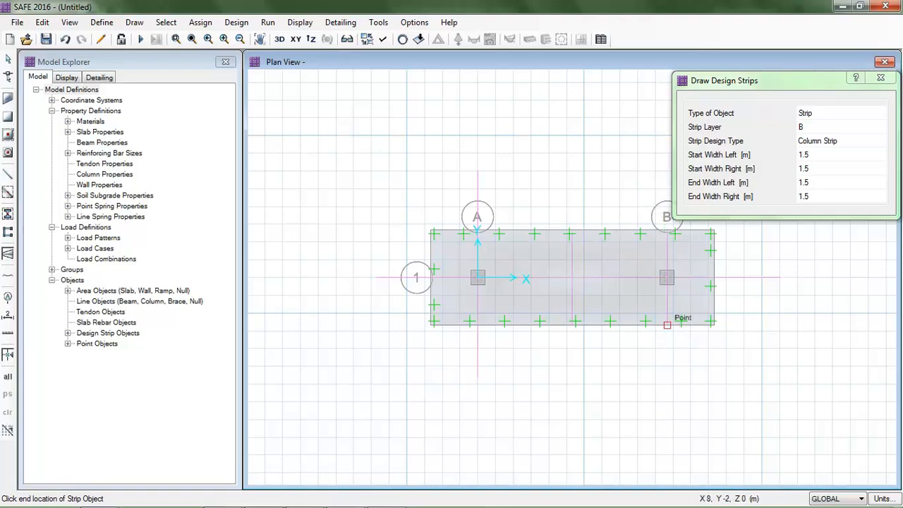
# Draw a vertical layer B design strip through grid B across the footing and close the strip tool
pyautogui.click(667, 325)
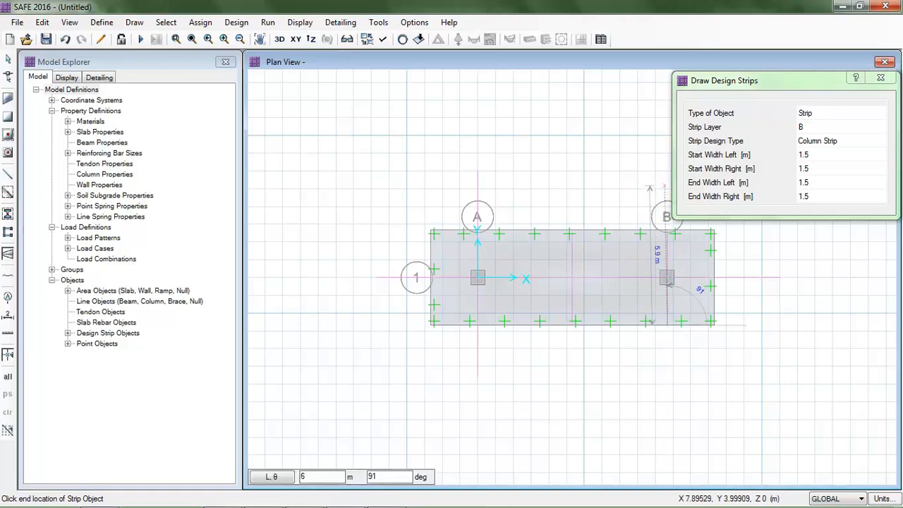
pyautogui.click(667, 178)
pyautogui.press('Escape')
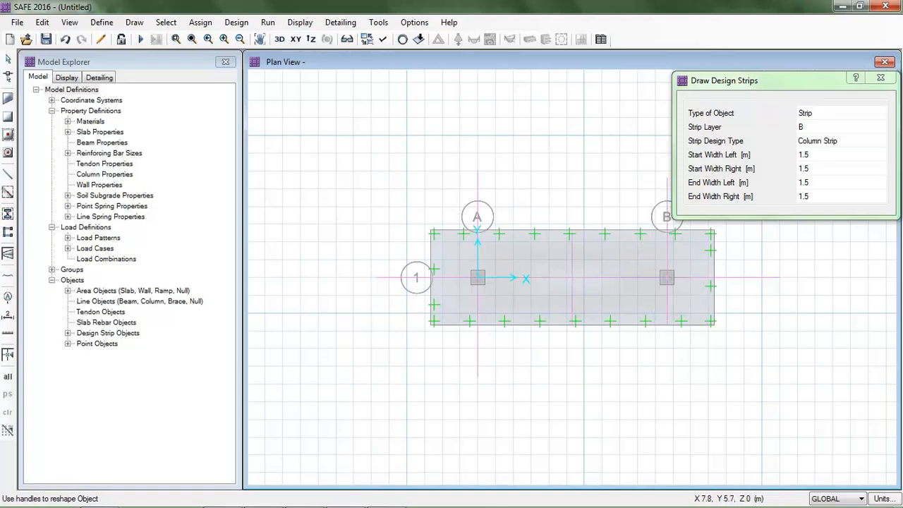
pyautogui.click(880, 78)
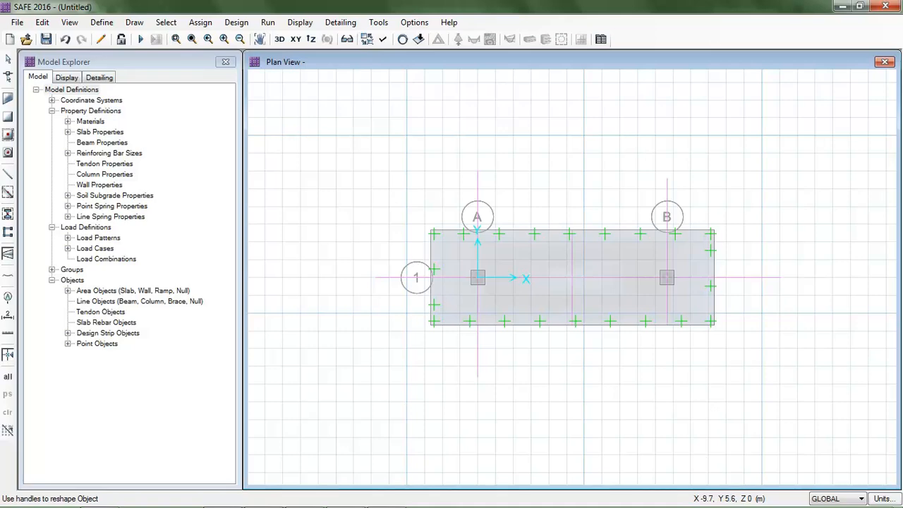
# Save the model as Combined footing design
pyautogui.click(46, 40)
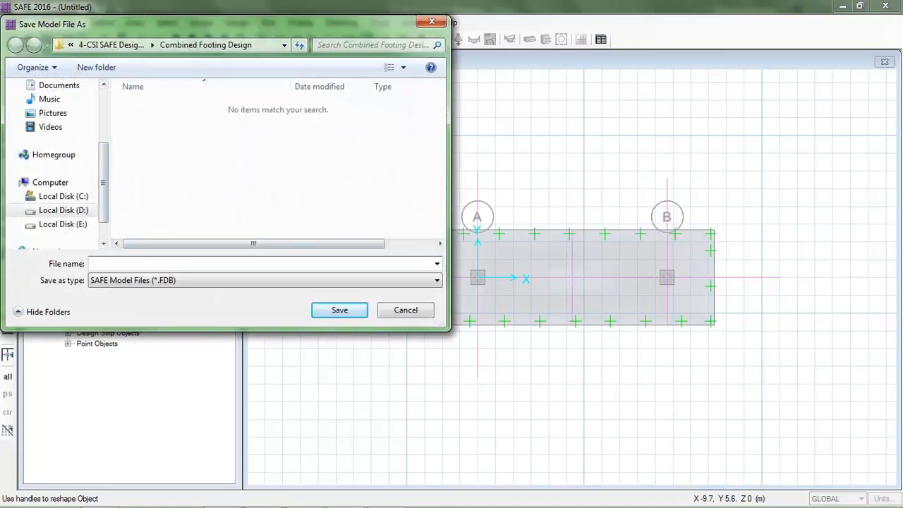
pyautogui.write('Combined footing desig')
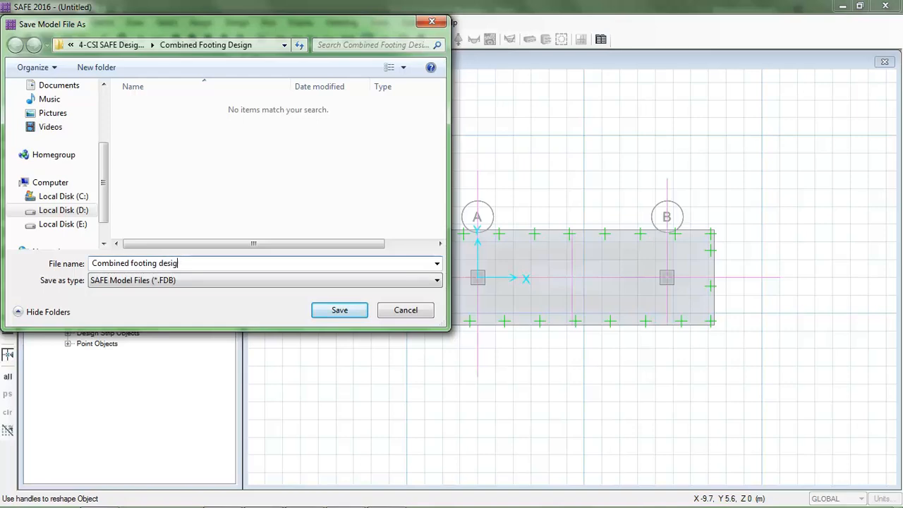
pyautogui.write('n')
pyautogui.press('Return')
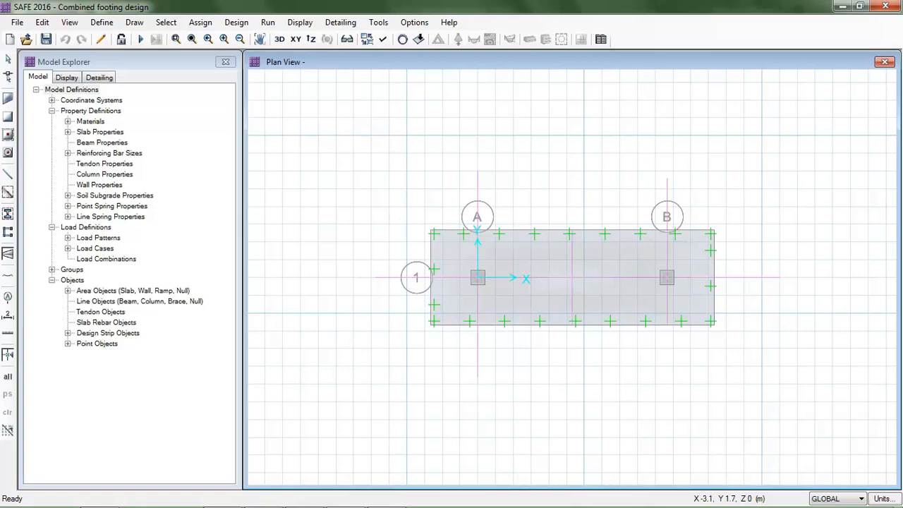
# Review the subgrade modulus definitions of soil properties SOIL1 and SOIL without changing them
pyautogui.click(101, 22)
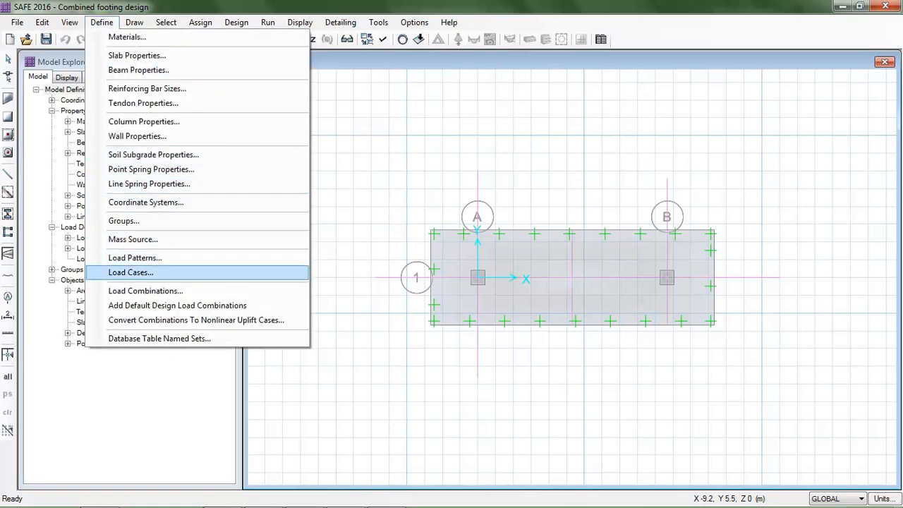
pyautogui.click(153, 154)
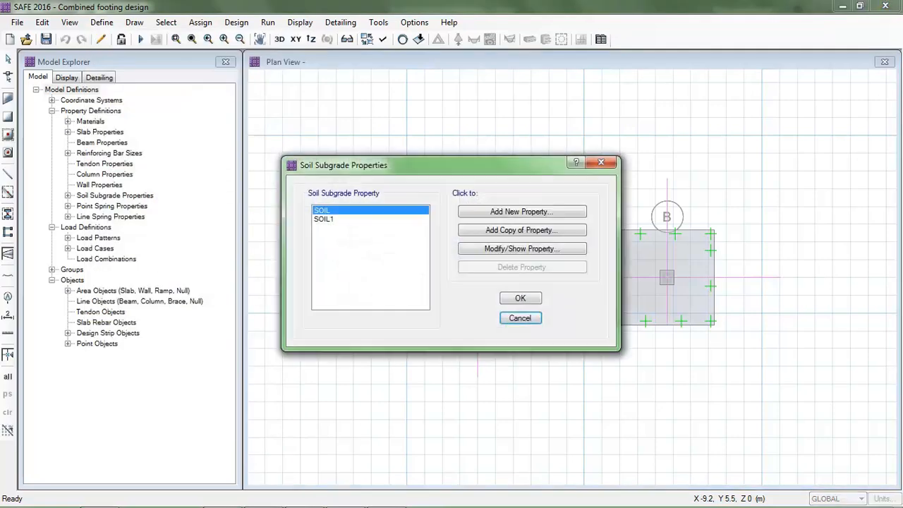
pyautogui.click(325, 219)
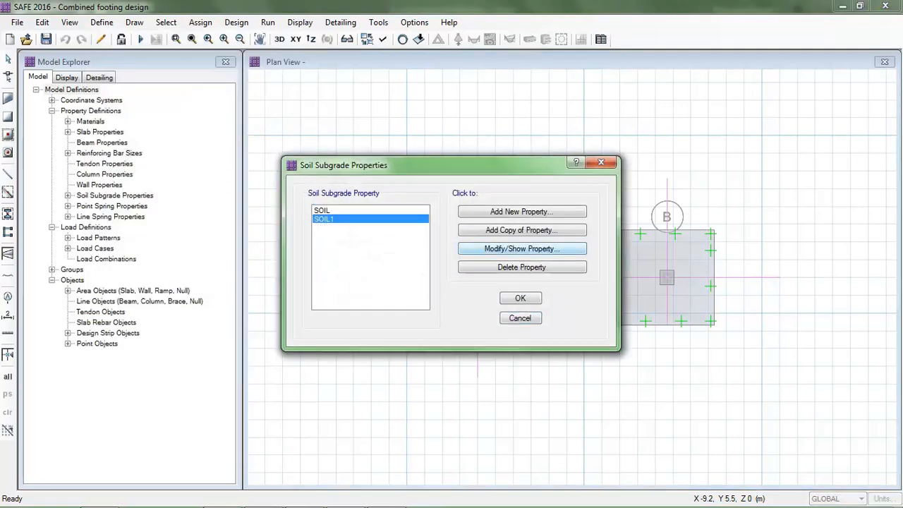
pyautogui.click(522, 248)
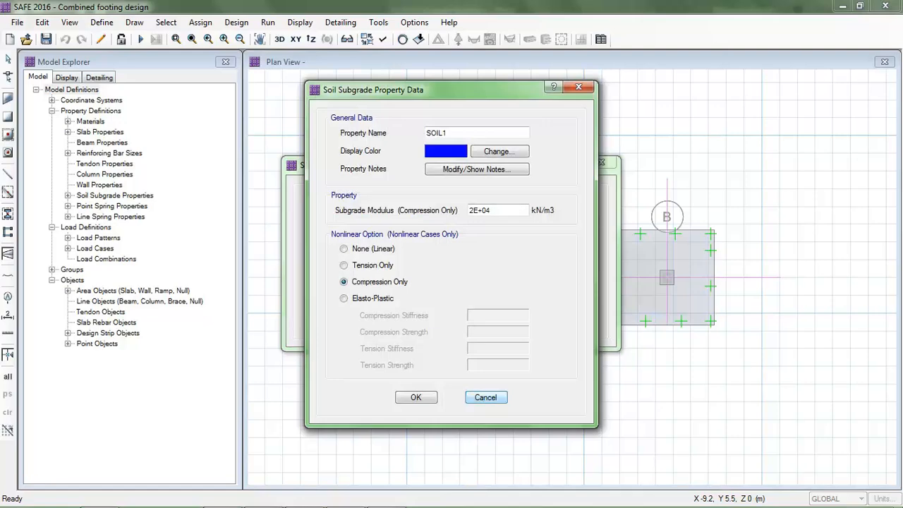
pyautogui.click(486, 398)
pyautogui.click(322, 210)
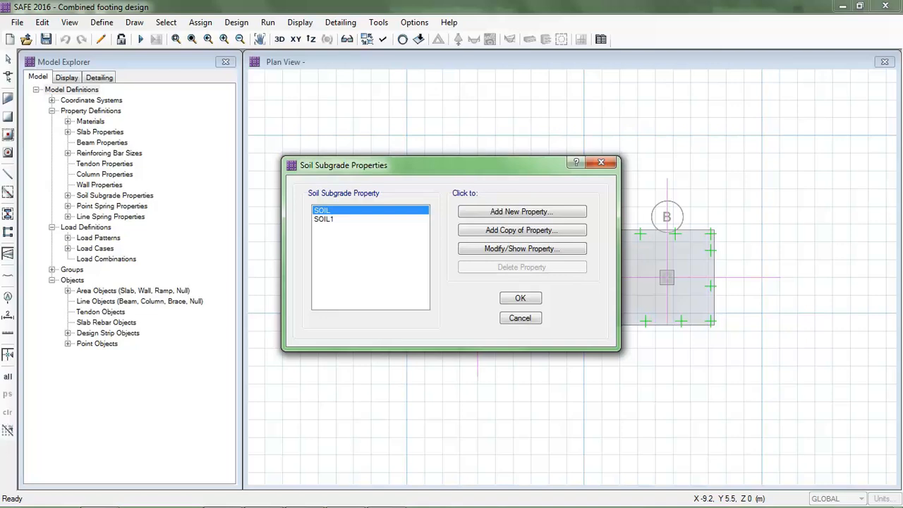
pyautogui.click(522, 248)
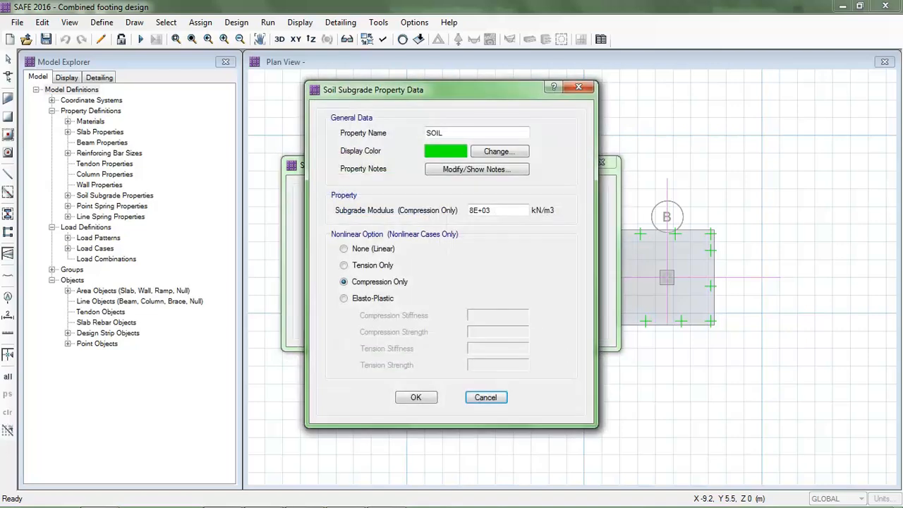
pyautogui.click(486, 397)
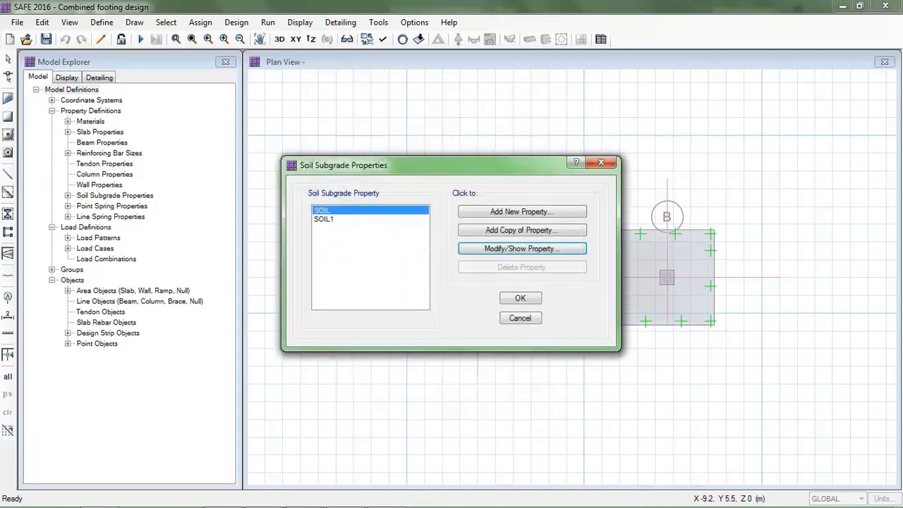
pyautogui.press('Return')
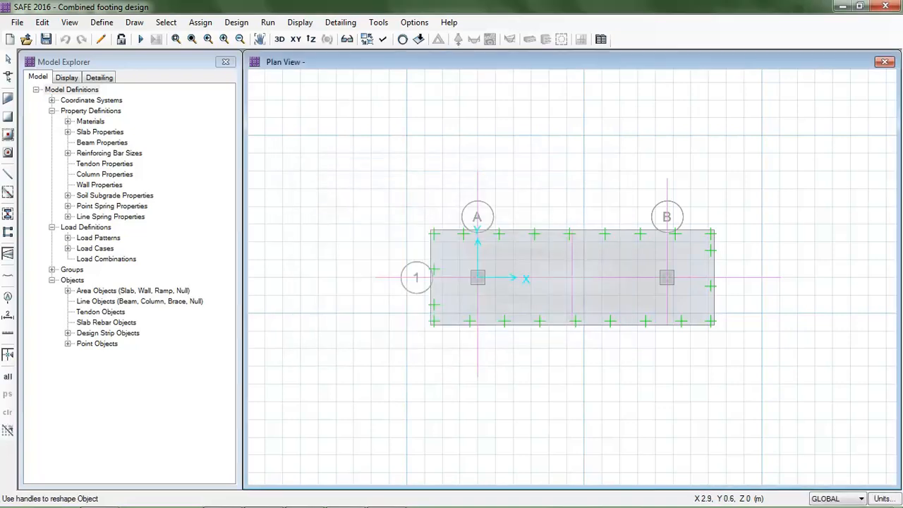
# Inspect the footing slab's assigned slab and soil properties
pyautogui.rightClick(524, 242)
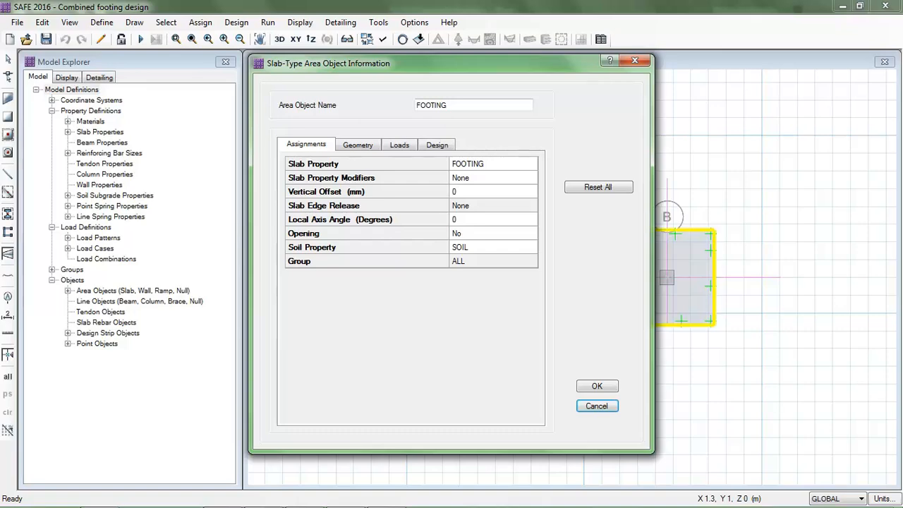
pyautogui.press('Escape')
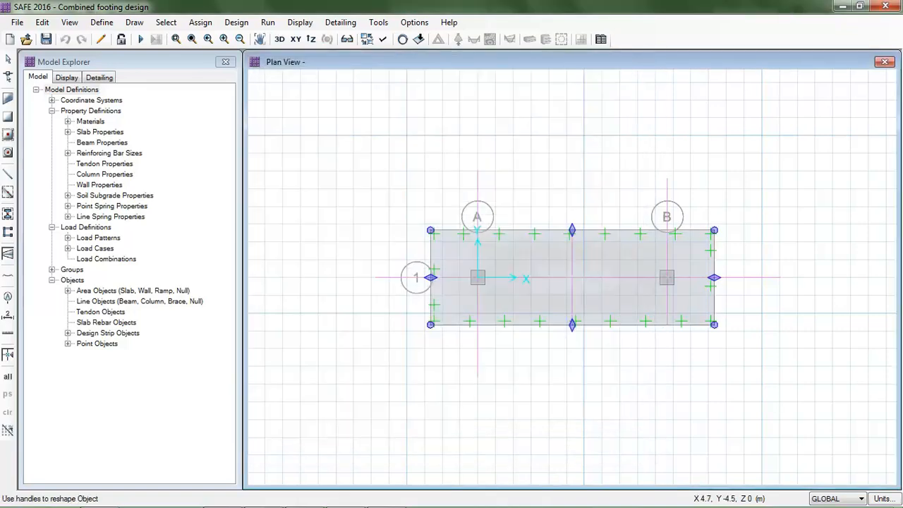
pyautogui.scroll(1, 609, 252)
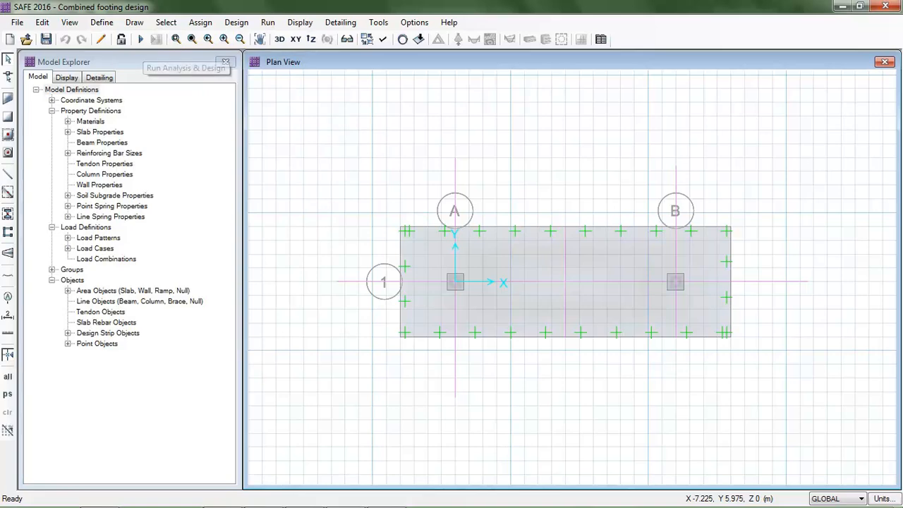
# Delete both existing load combinations and add default design combinations for Service - Normal only
pyautogui.click(101, 22)
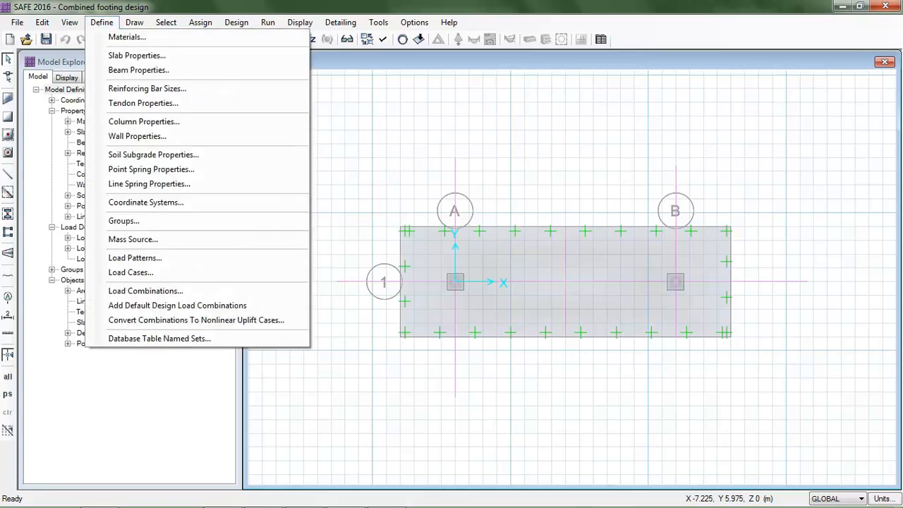
pyautogui.click(145, 291)
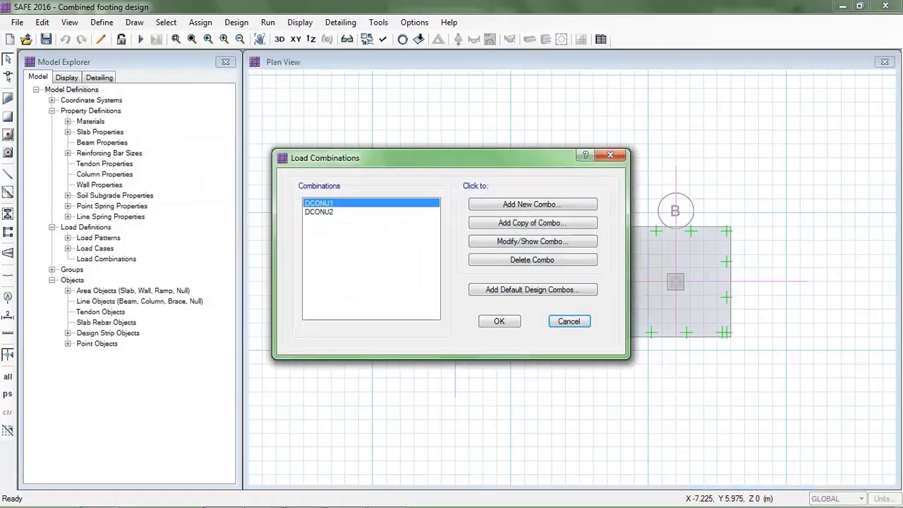
pyautogui.click(319, 211)
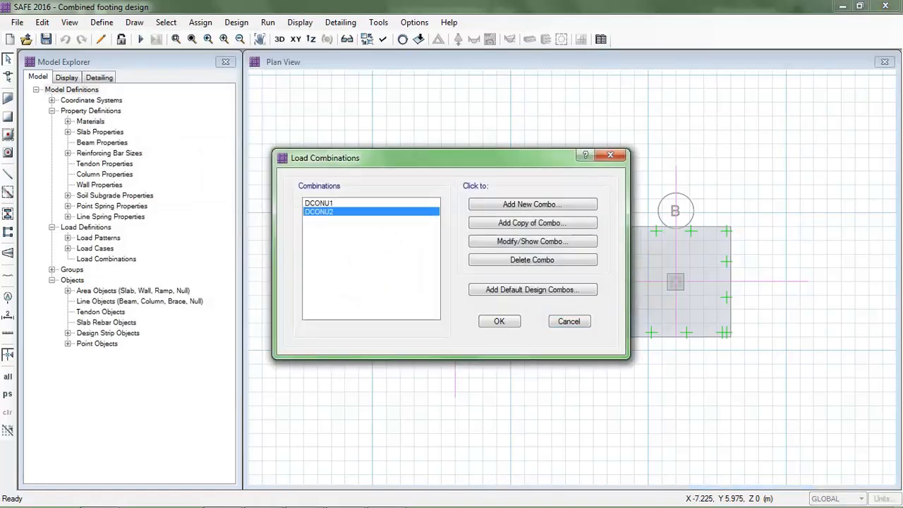
pyautogui.click(532, 259)
pyautogui.click(532, 260)
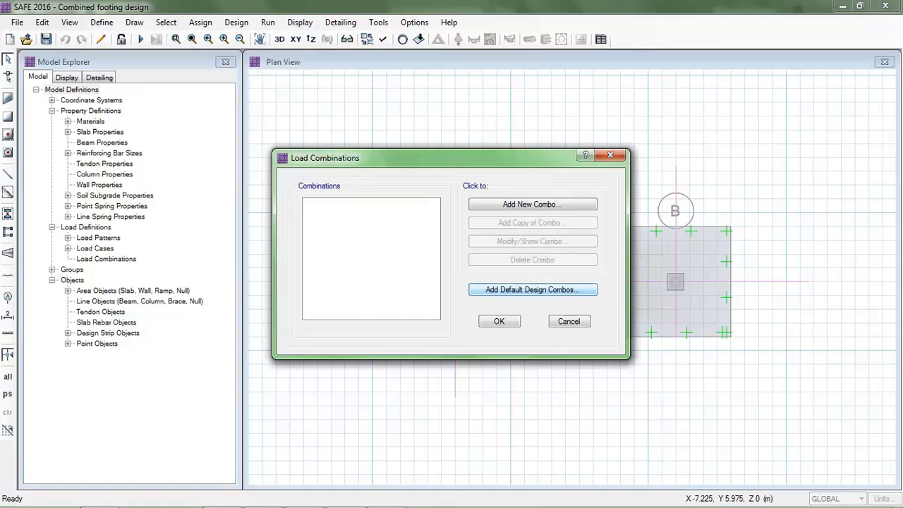
pyautogui.click(532, 290)
pyautogui.click(372, 223)
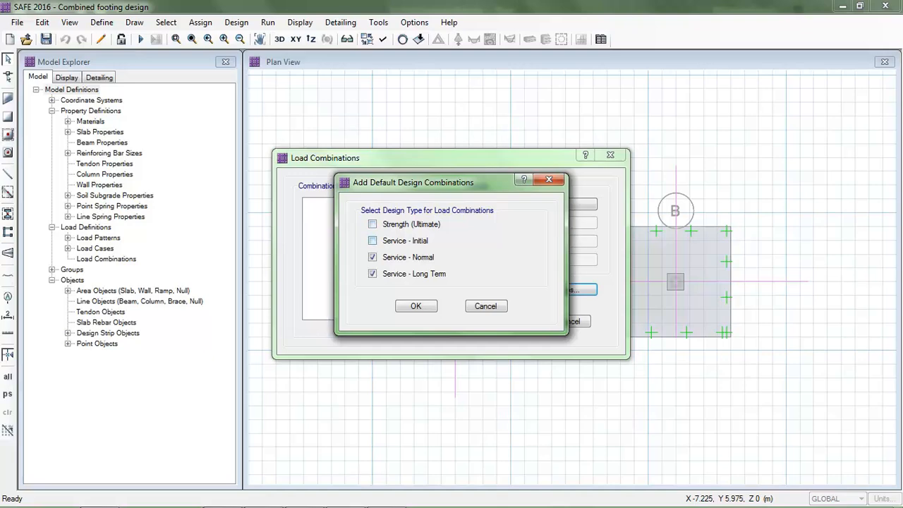
pyautogui.click(372, 273)
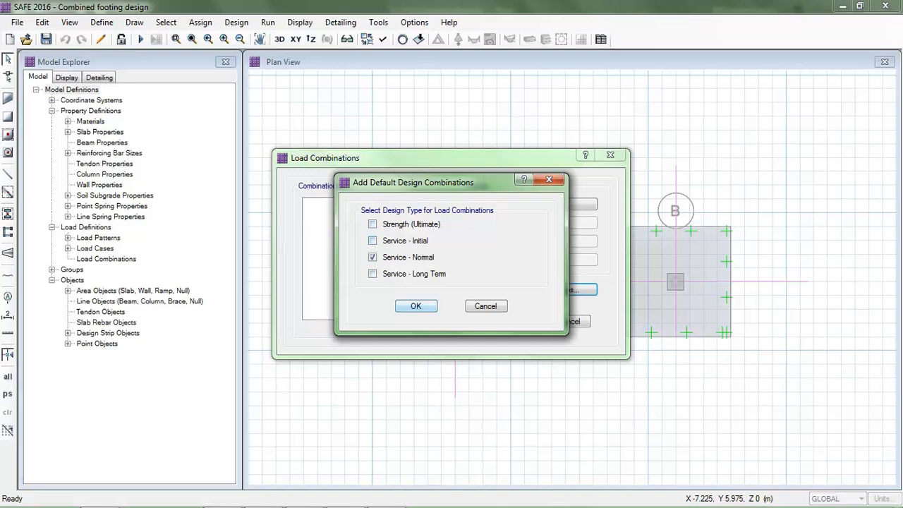
pyautogui.press('Return')
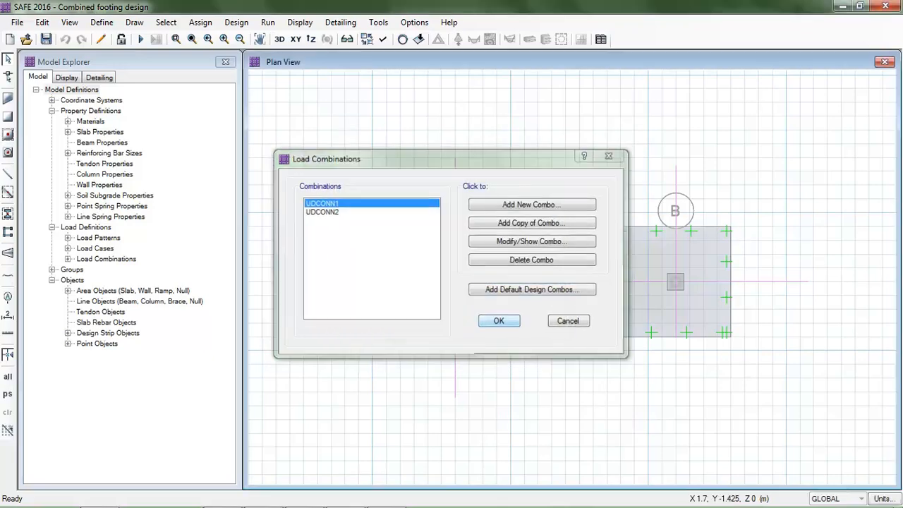
pyautogui.press('Return')
# Review the load cases and scale factors in combinations UDCONN2 and UDCONN1
pyautogui.click(101, 23)
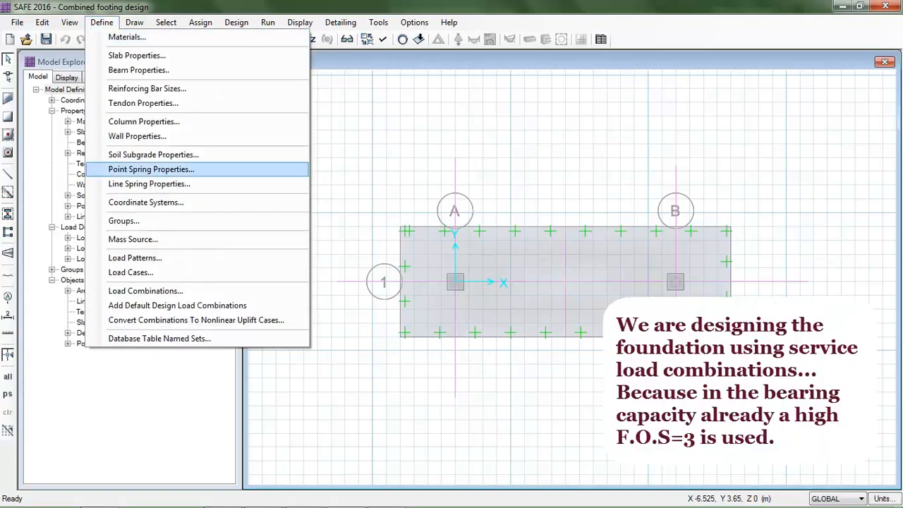
pyautogui.click(145, 290)
pyautogui.click(322, 212)
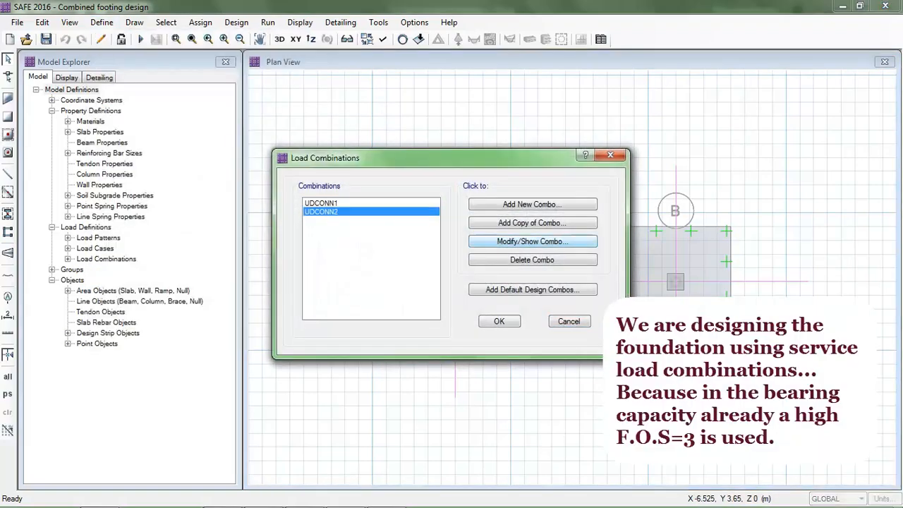
pyautogui.click(532, 241)
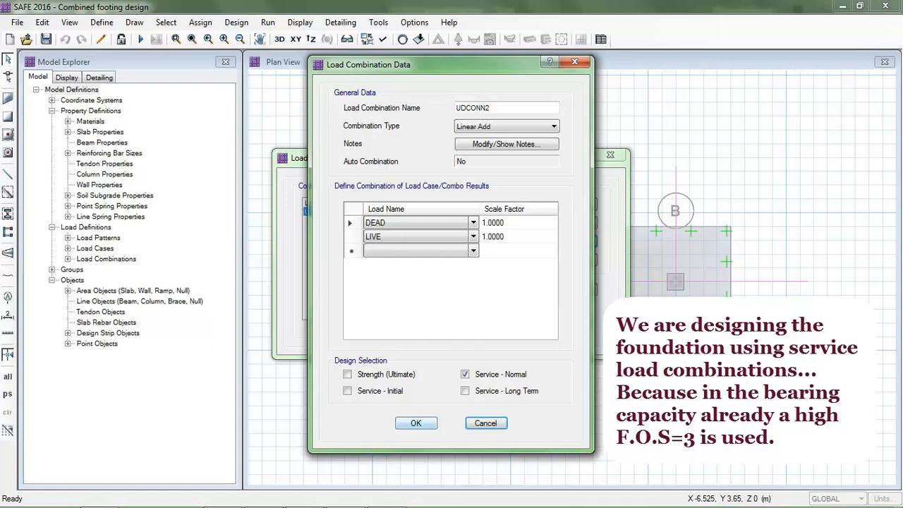
pyautogui.click(416, 423)
pyautogui.click(322, 203)
pyautogui.click(532, 241)
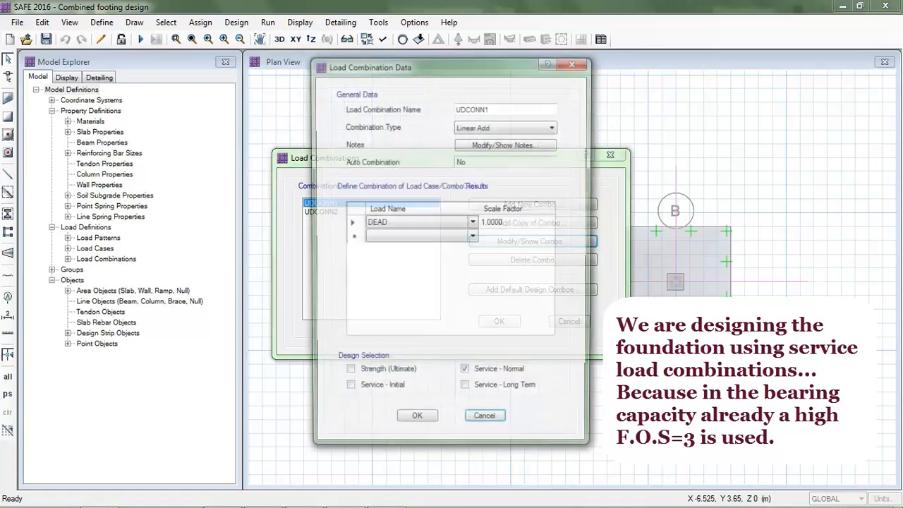
pyautogui.click(417, 423)
pyautogui.click(499, 321)
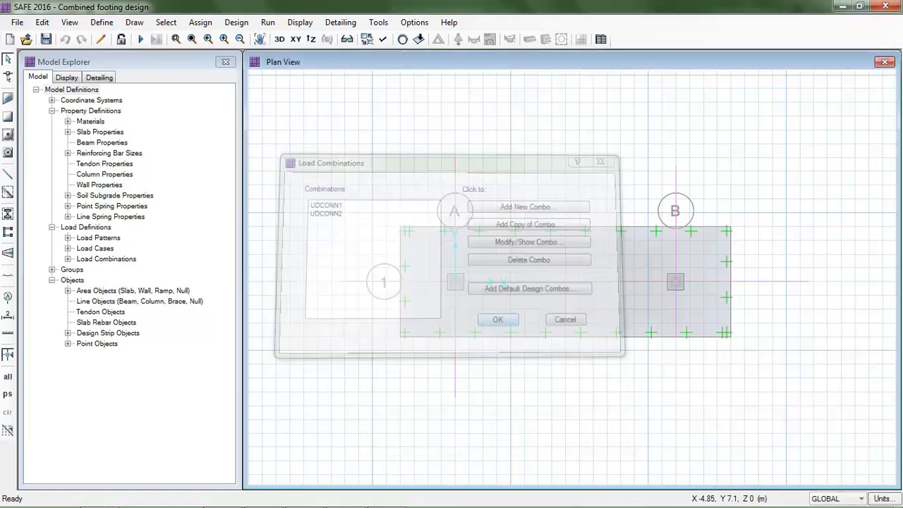
# Set the preferred slab bar size to 12 in the design preferences
pyautogui.click(237, 22)
pyautogui.click(282, 36)
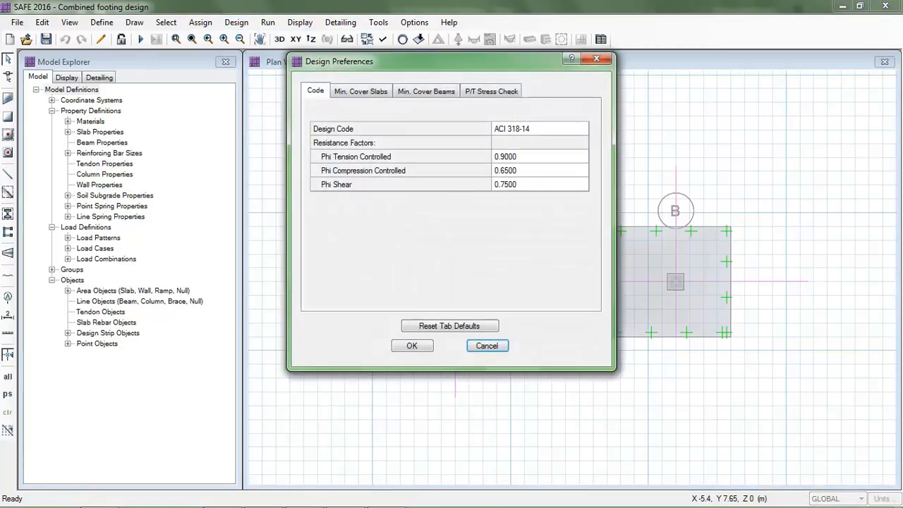
pyautogui.click(362, 91)
pyautogui.click(316, 91)
pyautogui.click(360, 91)
pyautogui.click(426, 91)
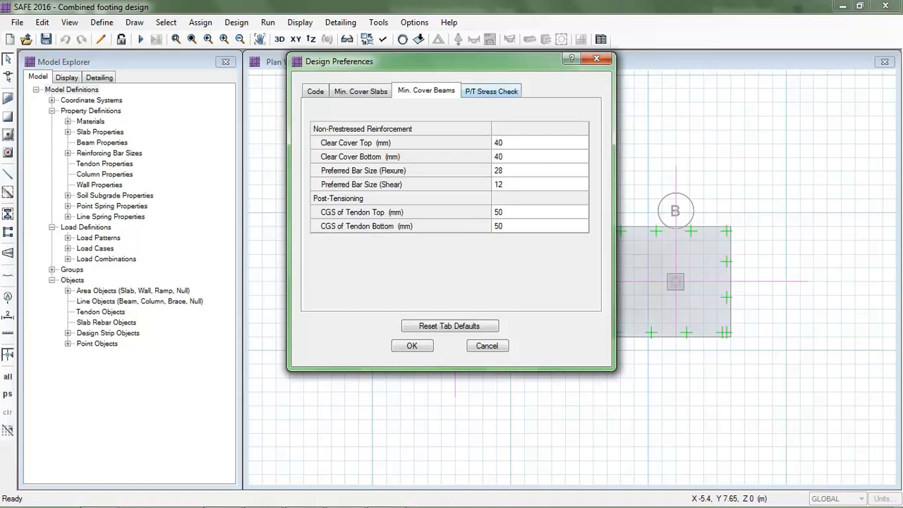
pyautogui.click(361, 91)
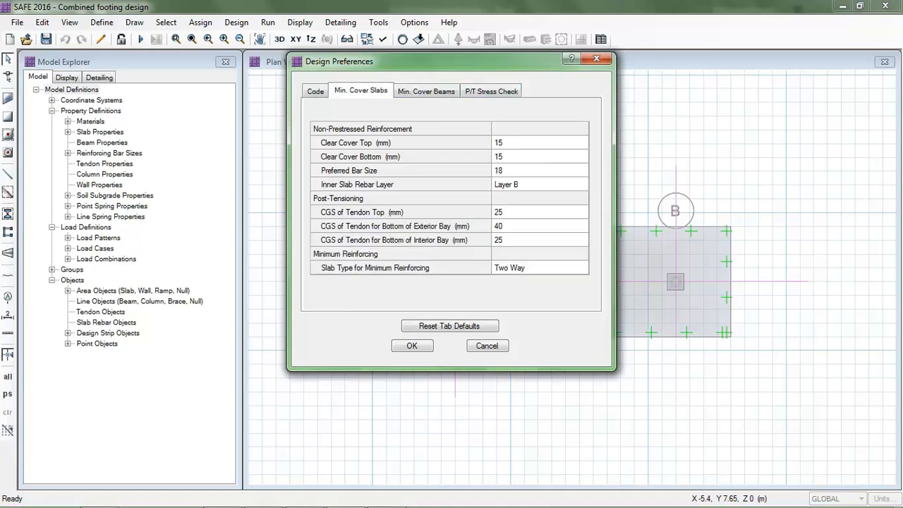
pyautogui.click(539, 170)
pyautogui.click(582, 170)
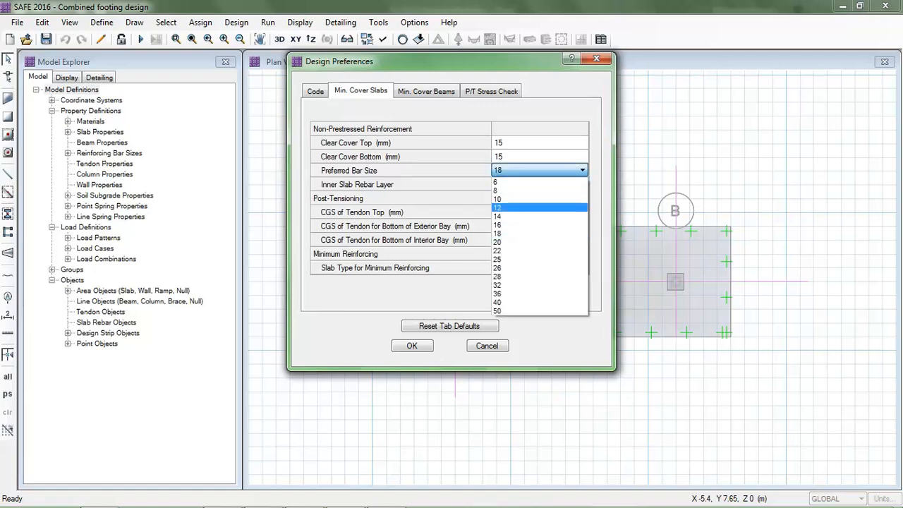
pyautogui.click(540, 217)
pyautogui.click(582, 170)
pyautogui.click(540, 208)
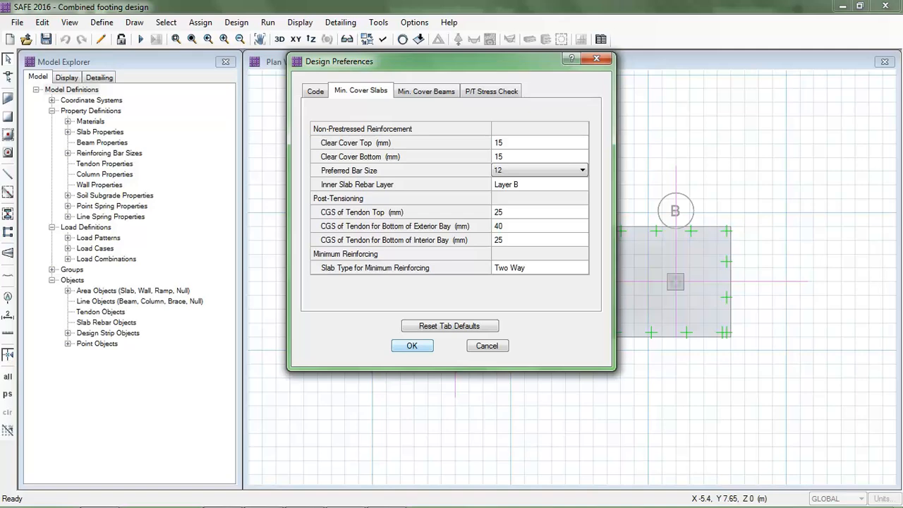
pyautogui.click(412, 345)
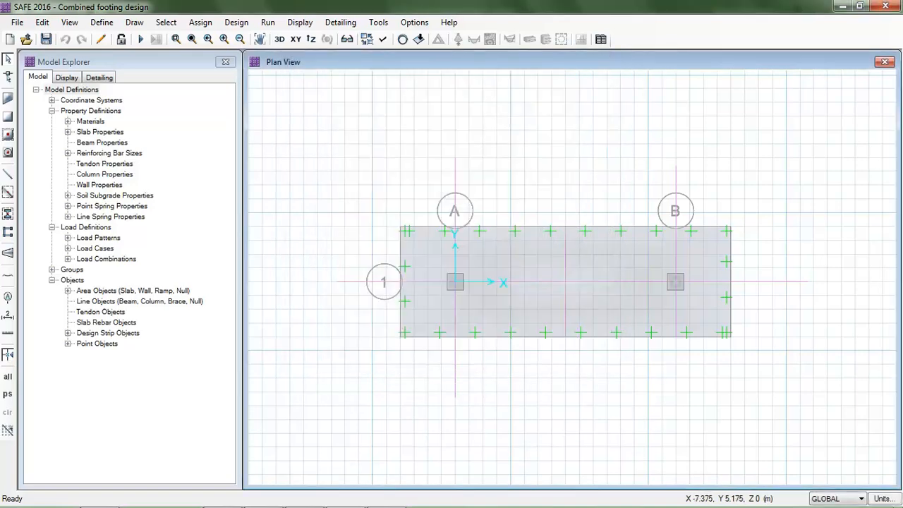
# Set the design load combination type to Service - Normal with UDCONN1 and UDCONN2 as design combinations
pyautogui.click(236, 21)
pyautogui.click(261, 55)
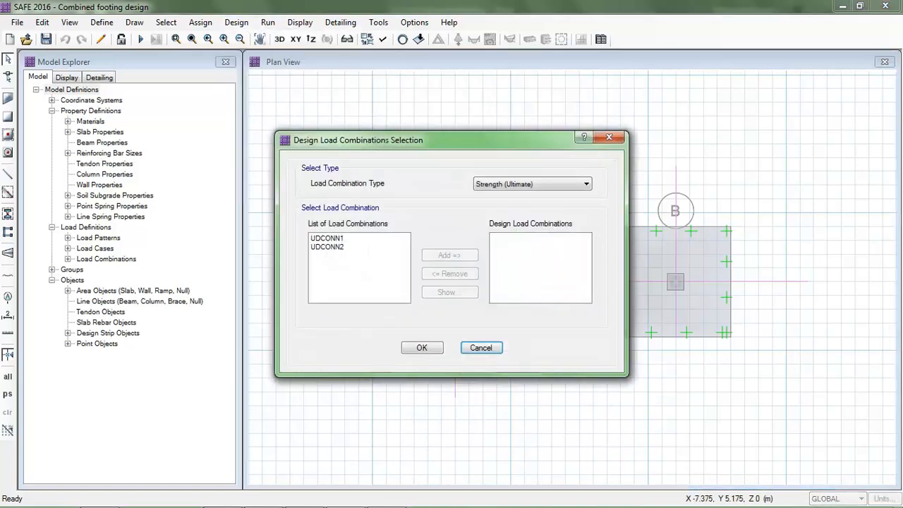
pyautogui.click(534, 184)
pyautogui.click(533, 213)
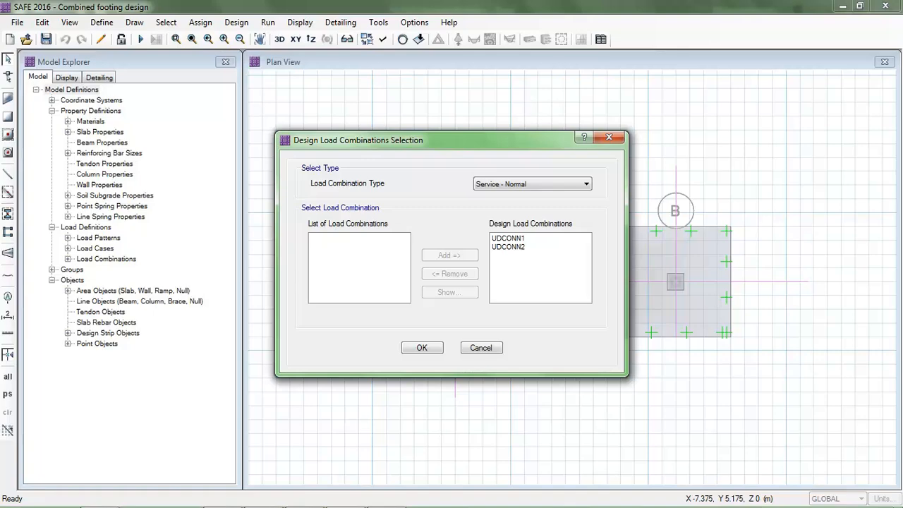
pyautogui.click(422, 347)
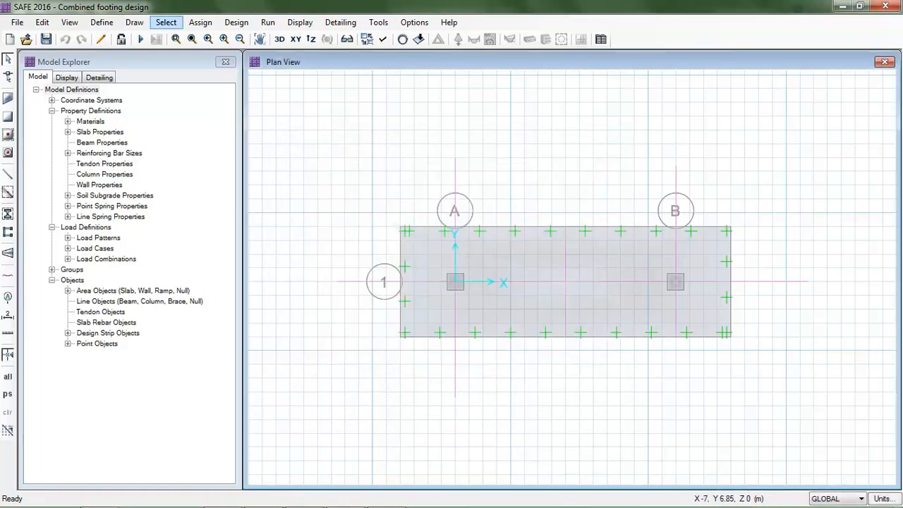
# Run the analysis and display the deformed shape for load combination UDCONN1
pyautogui.click(141, 39)
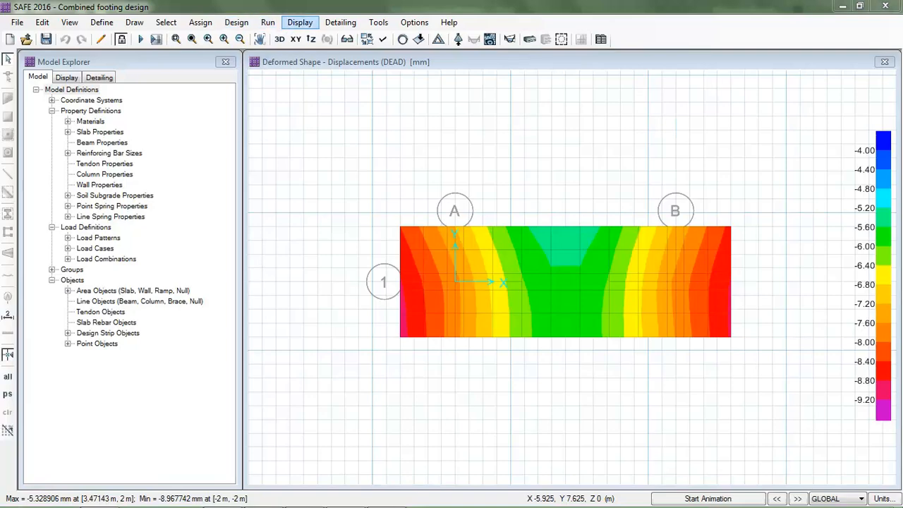
pyautogui.click(300, 22)
pyautogui.click(318, 80)
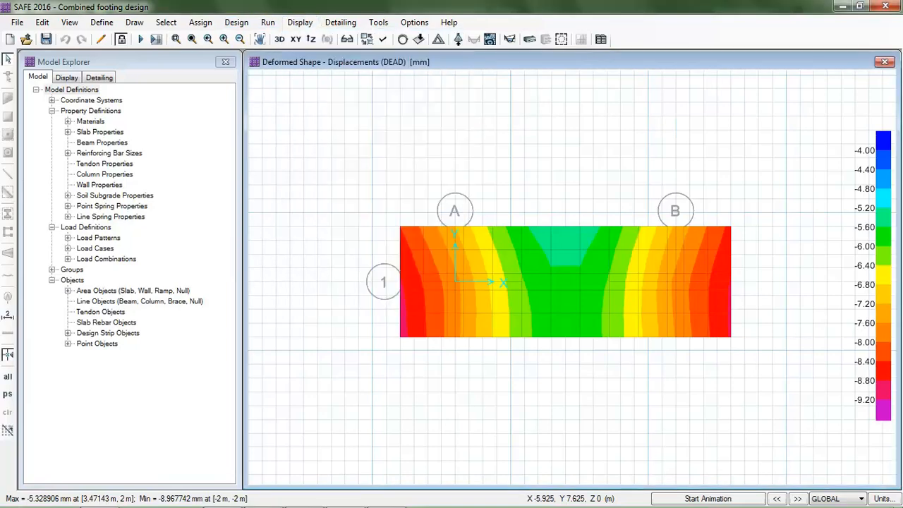
pyautogui.click(341, 181)
pyautogui.click(520, 180)
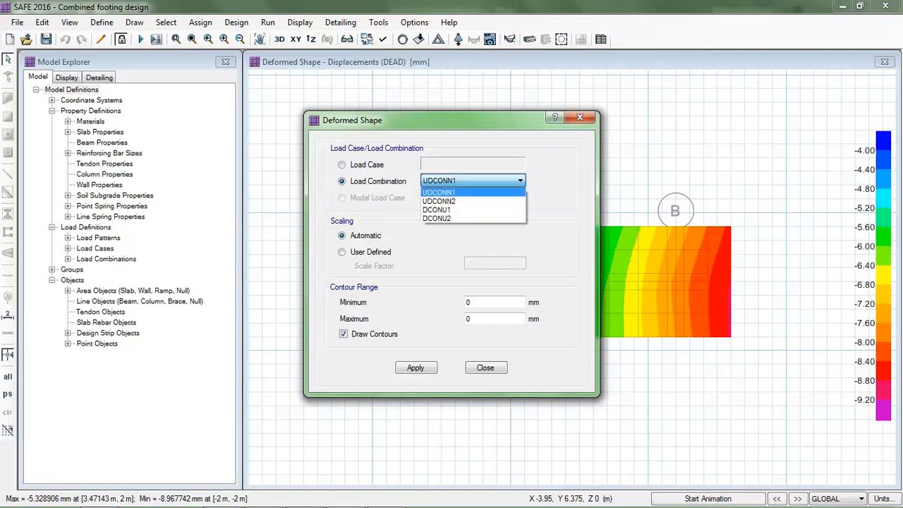
pyautogui.click(465, 193)
pyautogui.click(415, 367)
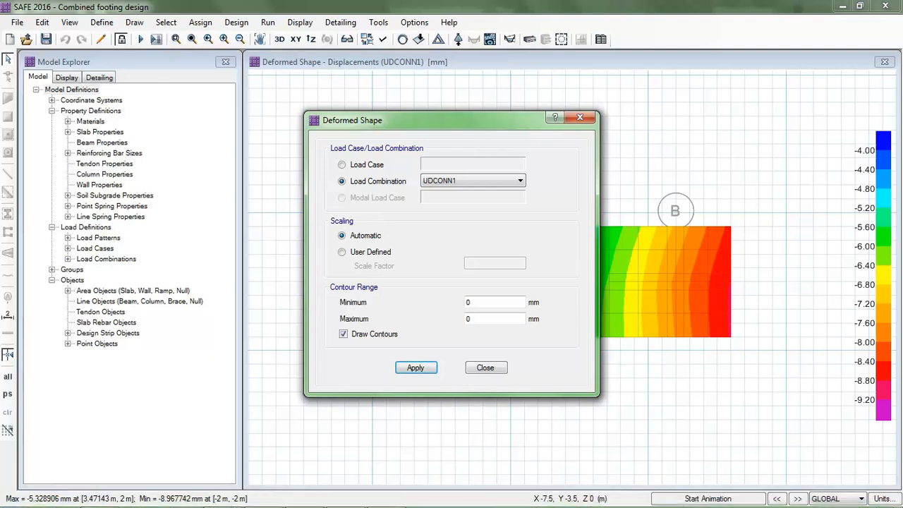
# Display the deformed shape for load combination UDCONN2
pyautogui.click(487, 181)
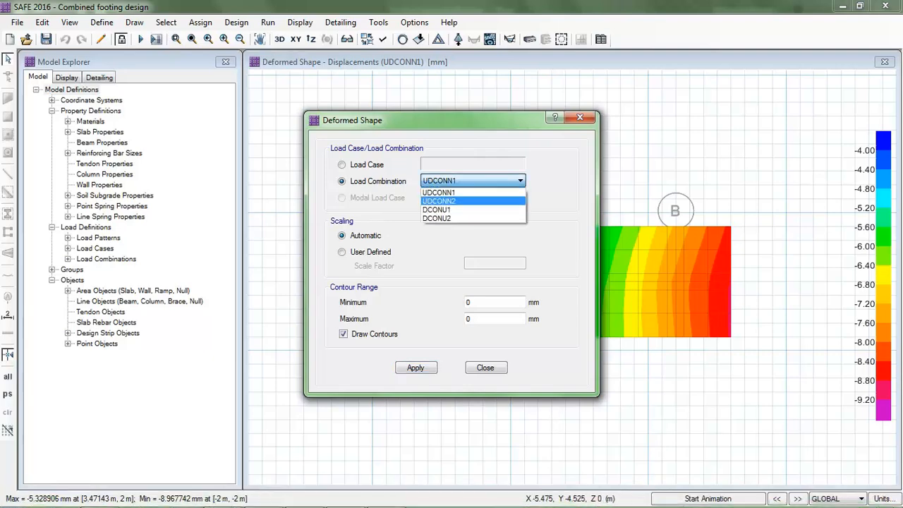
pyautogui.click(472, 201)
pyautogui.click(415, 368)
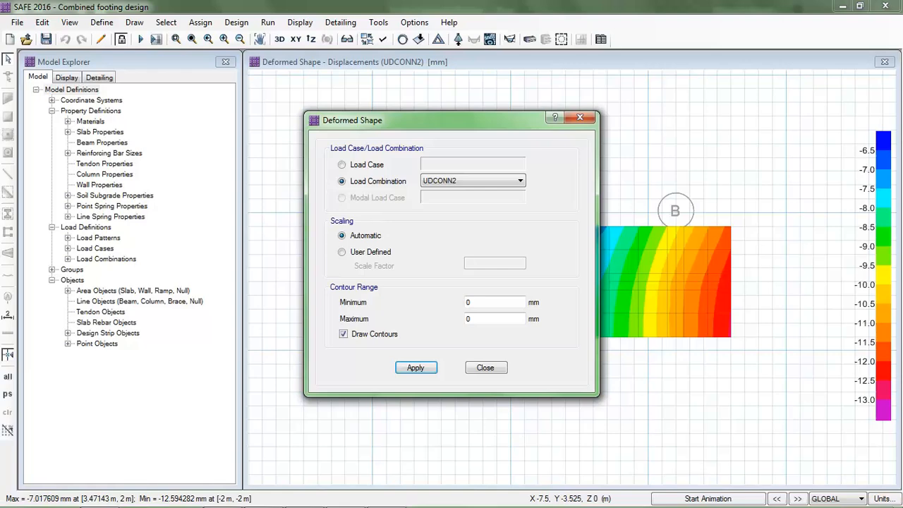
pyautogui.moveTo(493, 120); pyautogui.dragTo(214, 111)
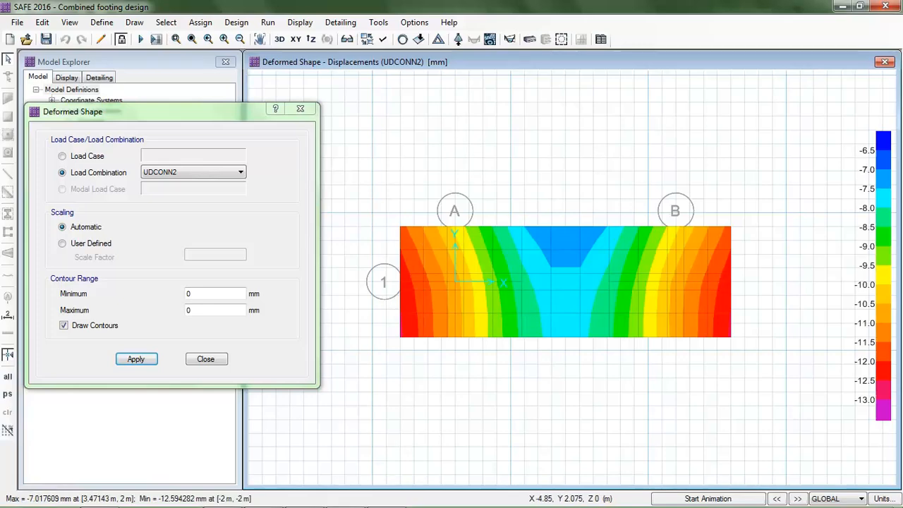
pyautogui.click(205, 359)
# Display the soil pressure reactions for load combination UDCONN1
pyautogui.click(300, 22)
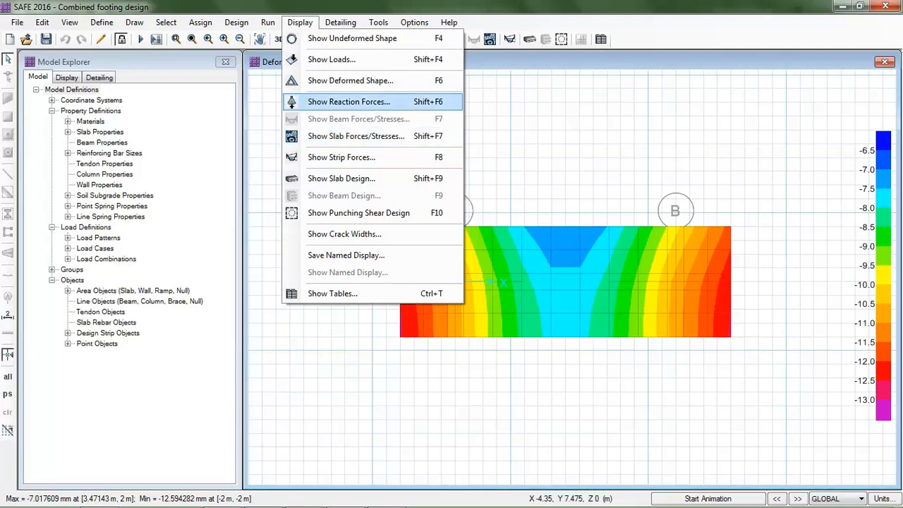
pyautogui.click(349, 102)
pyautogui.click(342, 204)
pyautogui.click(342, 133)
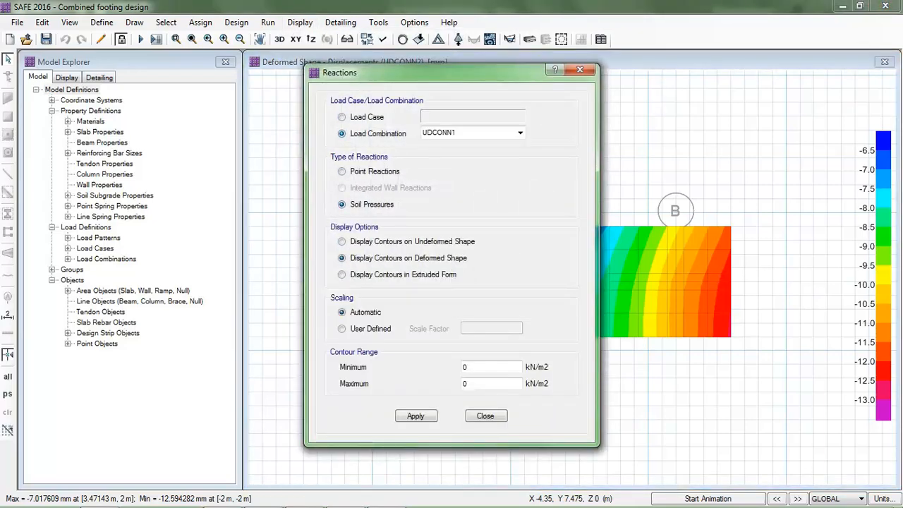
pyautogui.click(416, 416)
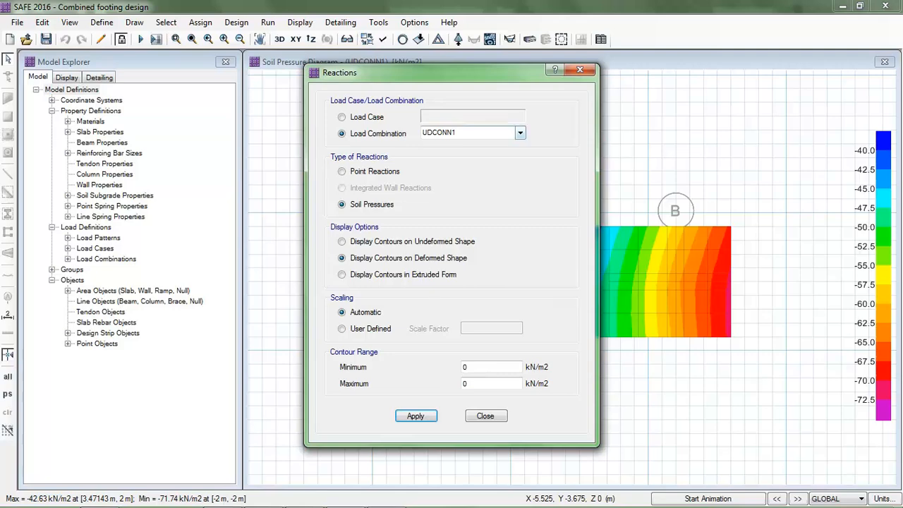
# Switch the soil pressure display to load combination UDCONN2 and close the reactions dialog
pyautogui.click(521, 133)
pyautogui.click(486, 153)
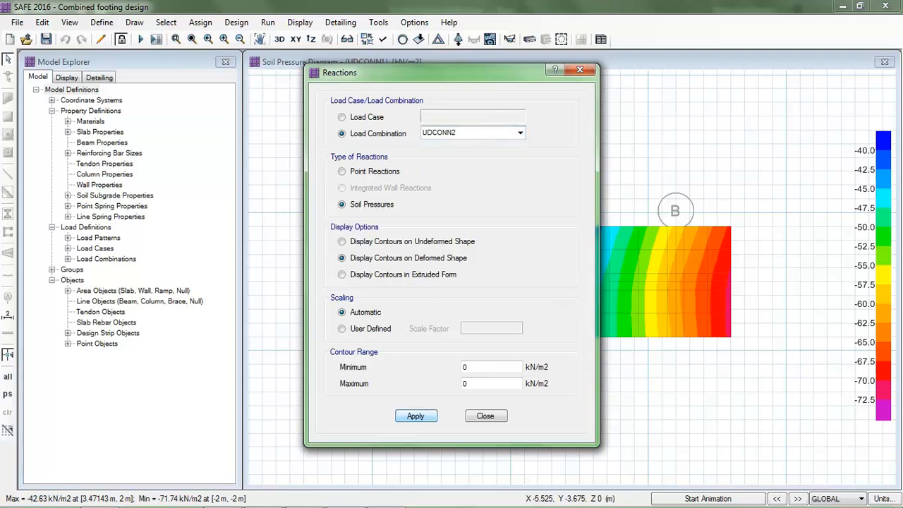
pyautogui.click(415, 416)
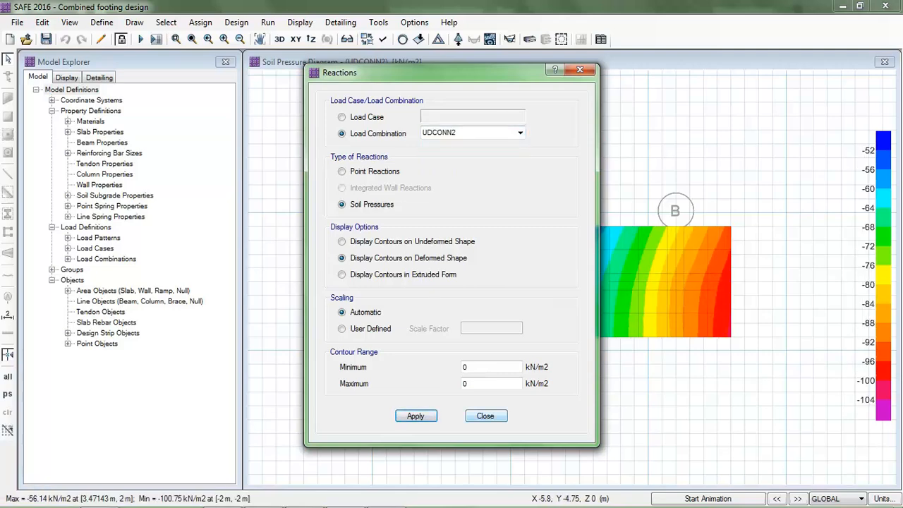
pyautogui.click(484, 415)
# Display the punching shear design ratios at the columns
pyautogui.click(300, 22)
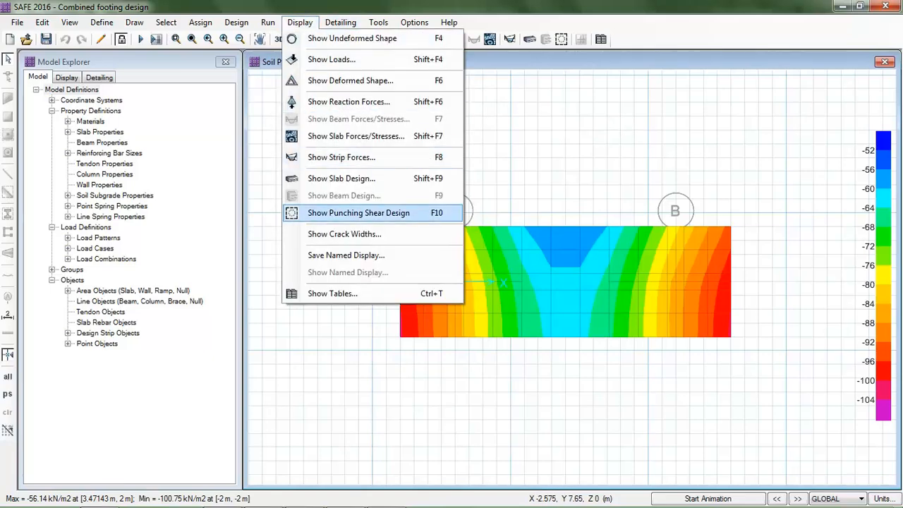
pyautogui.click(358, 213)
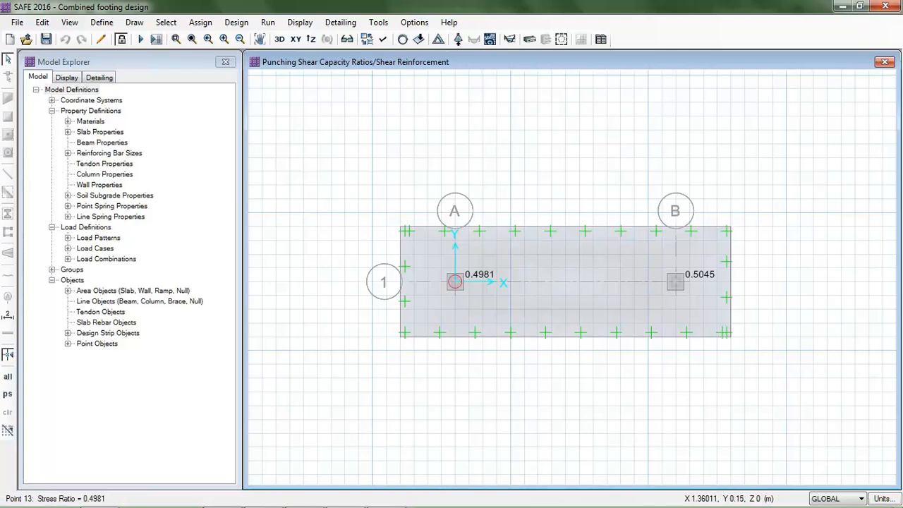
pyautogui.moveTo(402, 506)
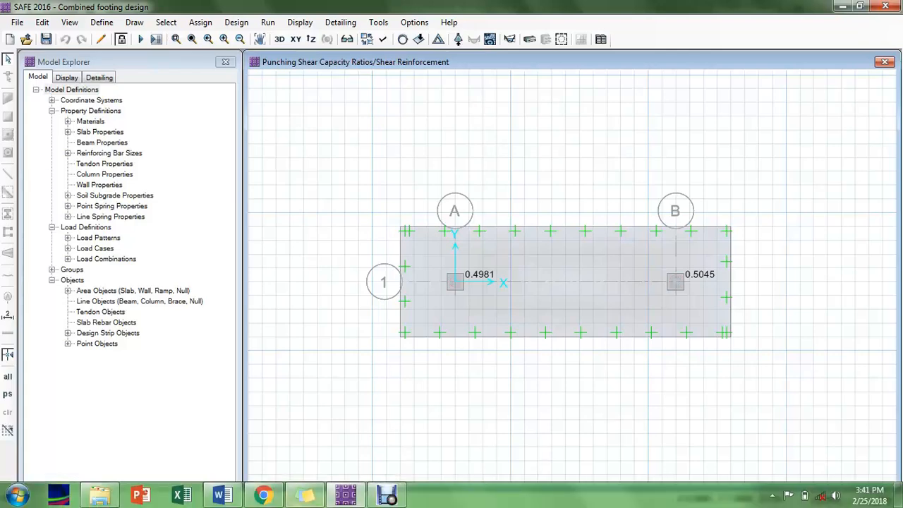
# Switch to Word, review the pressure, deformation and punching shear checks in the notes, and return to SAFE
pyautogui.click(223, 496)
pyautogui.scroll(-3, 446, 299)
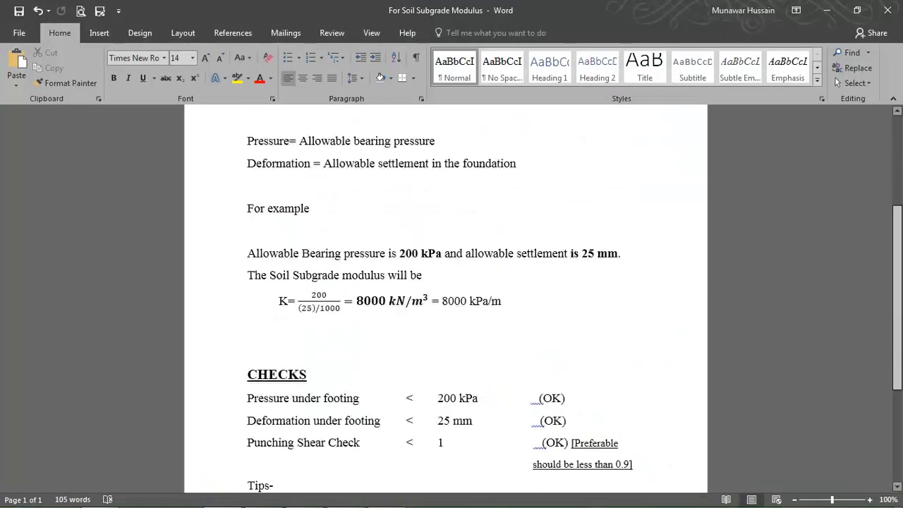
pyautogui.scroll(-3, 446, 299)
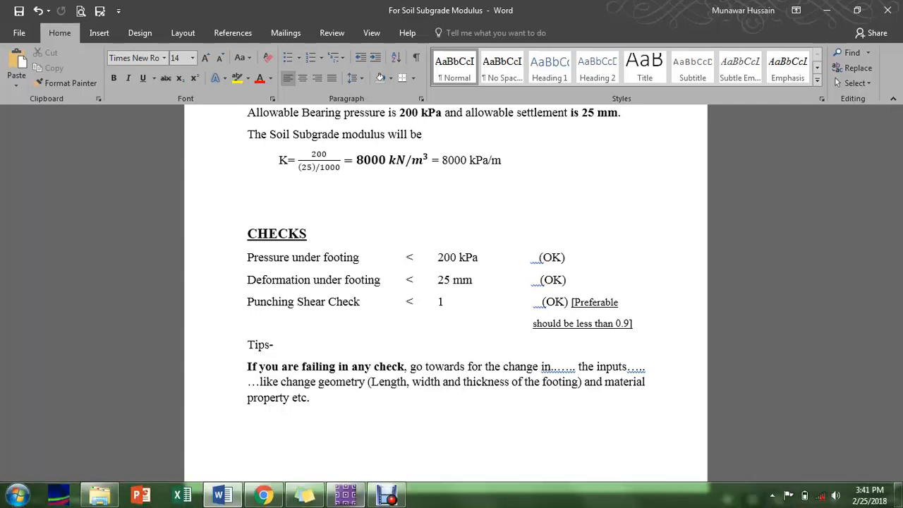
pyautogui.click(346, 500)
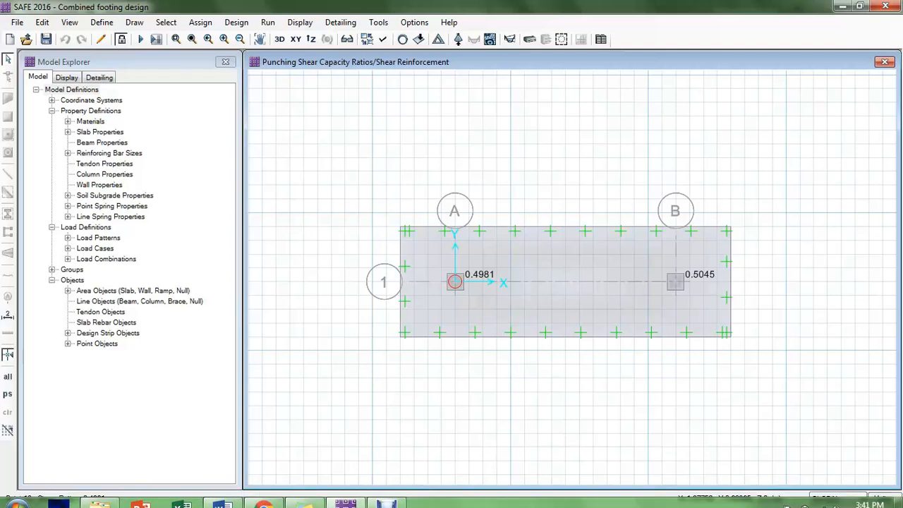
# Display the finite element based slab design for Direction 1 top rebar
pyautogui.click(299, 22)
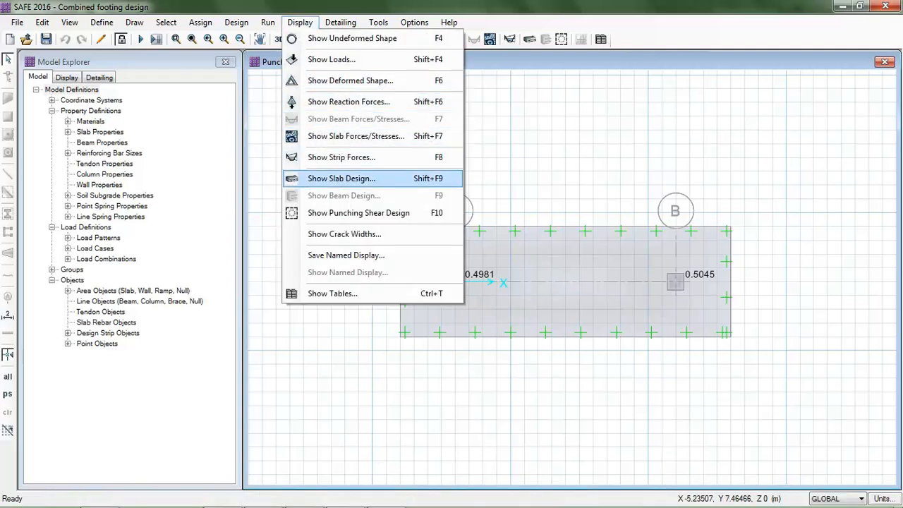
pyautogui.click(341, 179)
pyautogui.moveTo(317, 79); pyautogui.dragTo(121, 63)
pyautogui.click(230, 107)
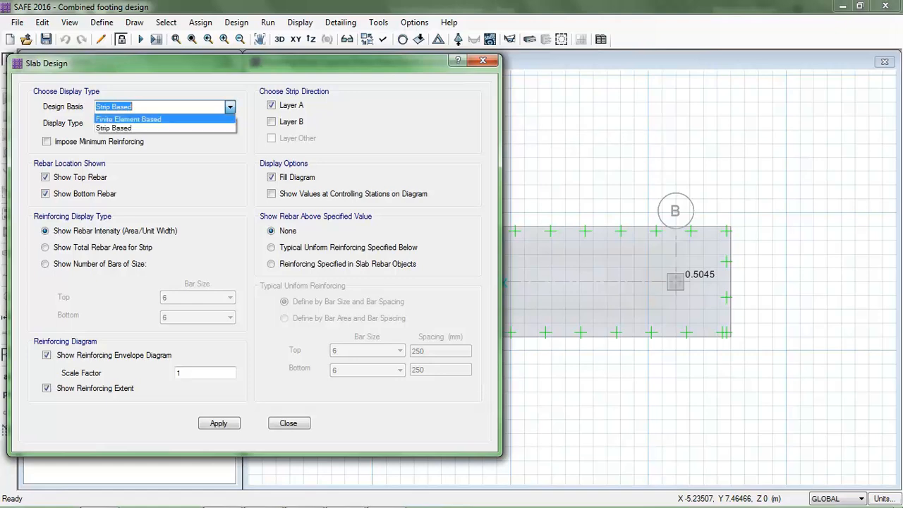
pyautogui.click(162, 119)
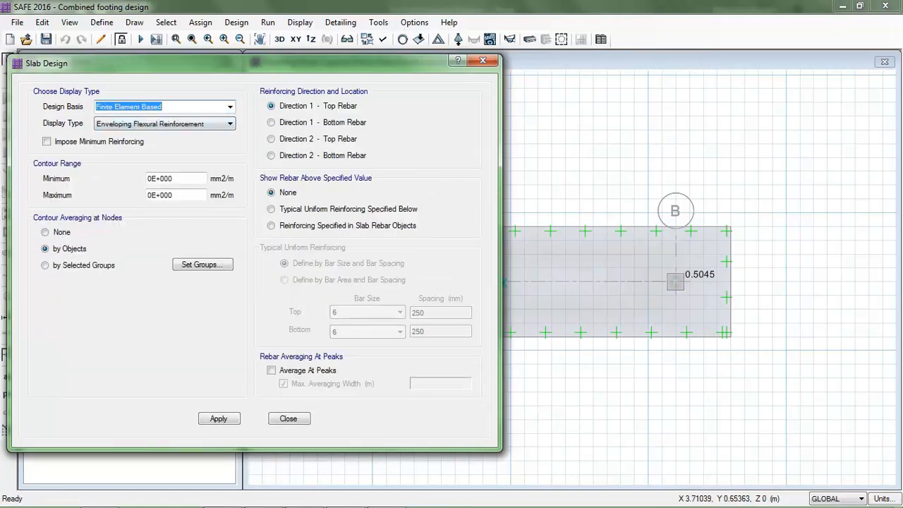
pyautogui.click(218, 418)
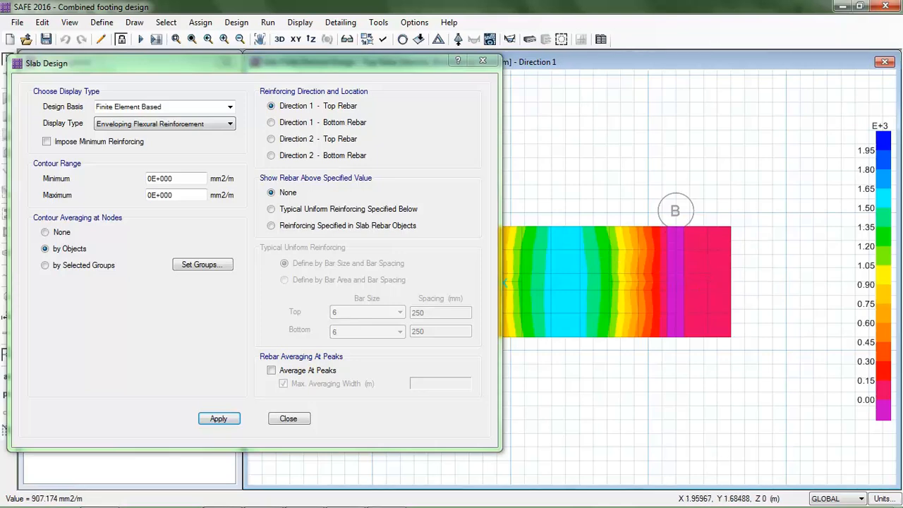
# Show the finite element slab design for Direction 1 bottom rebar
pyautogui.click(271, 122)
pyautogui.click(218, 418)
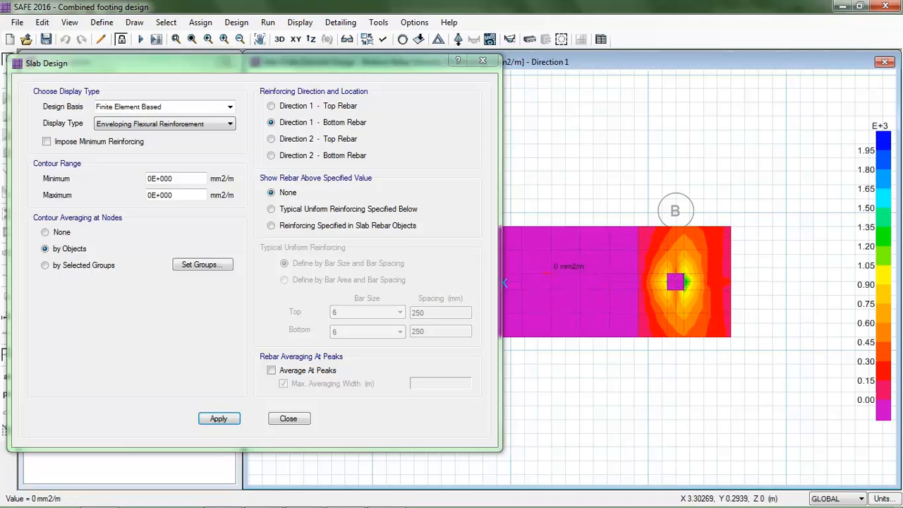
pyautogui.moveTo(282, 63)
pyautogui.mouseDown()
pyautogui.moveTo(151, 81)
pyautogui.moveTo(219, 64)
pyautogui.moveTo(284, 62)
pyautogui.mouseUp()
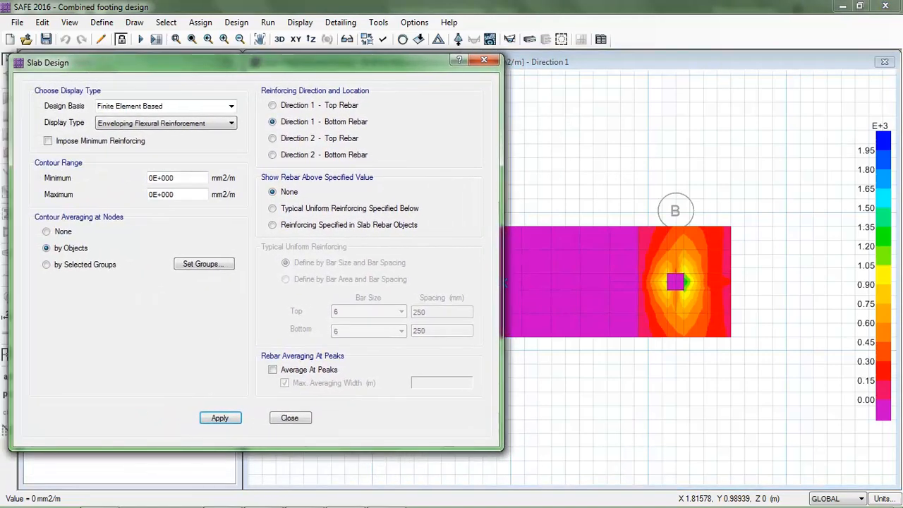
# Switch the slab design display to strip based reinforcement for Layer A
pyautogui.click(232, 106)
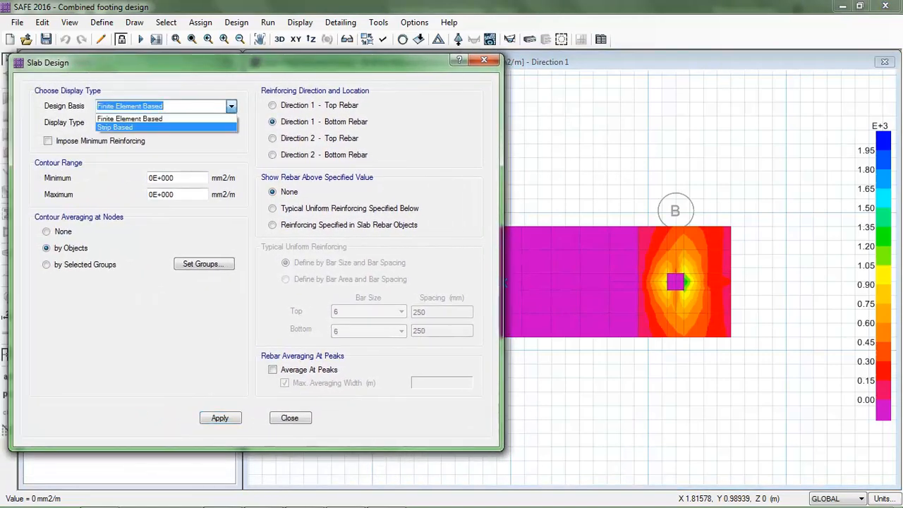
pyautogui.click(134, 128)
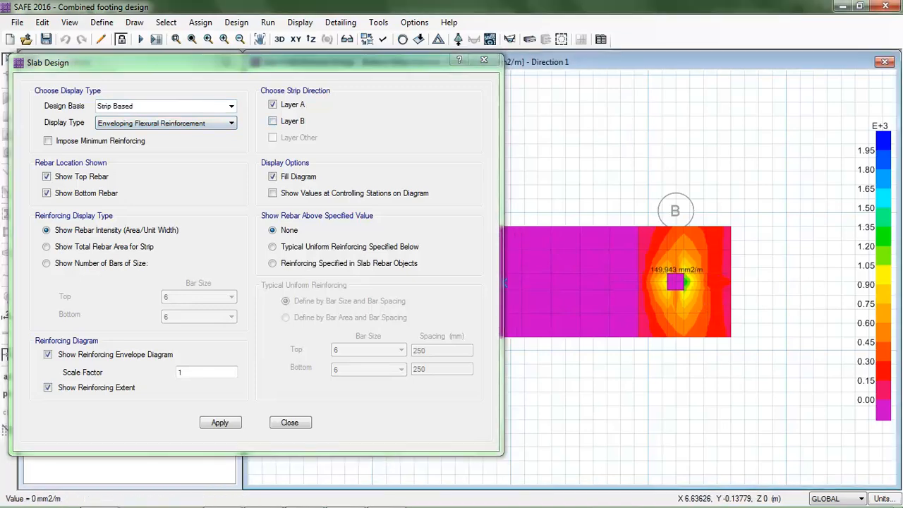
pyautogui.click(219, 421)
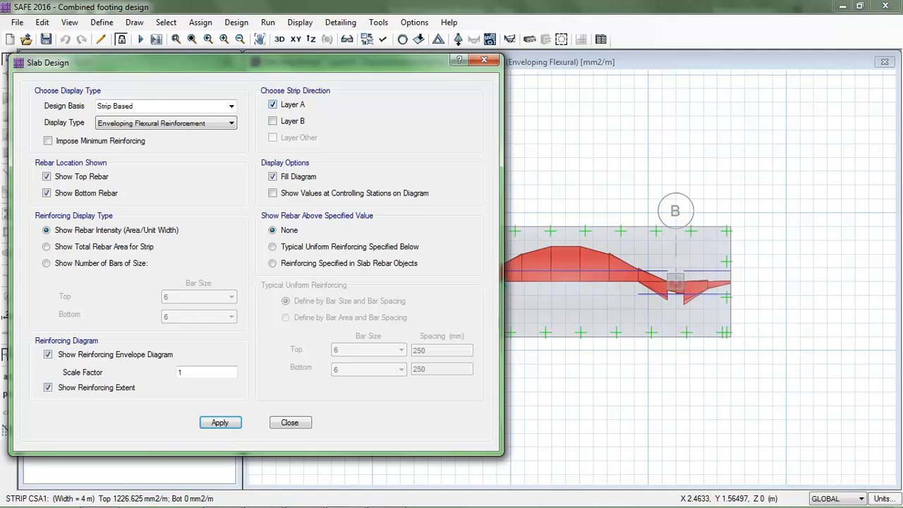
# Show the strip based reinforcement for Layer B only
pyautogui.click(273, 121)
pyautogui.click(272, 104)
pyautogui.click(219, 422)
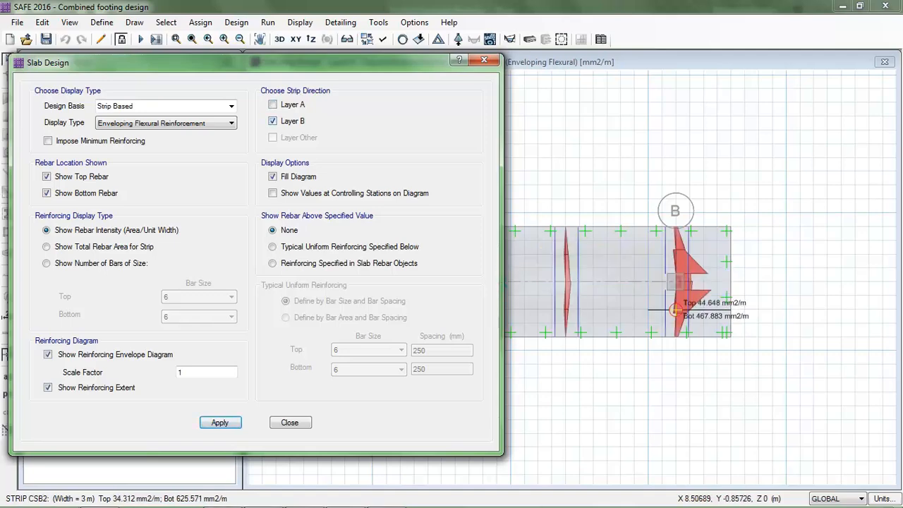
# Show the strip based reinforcement for both Layer A and Layer B
pyautogui.moveTo(233, 62); pyautogui.dragTo(43, 62)
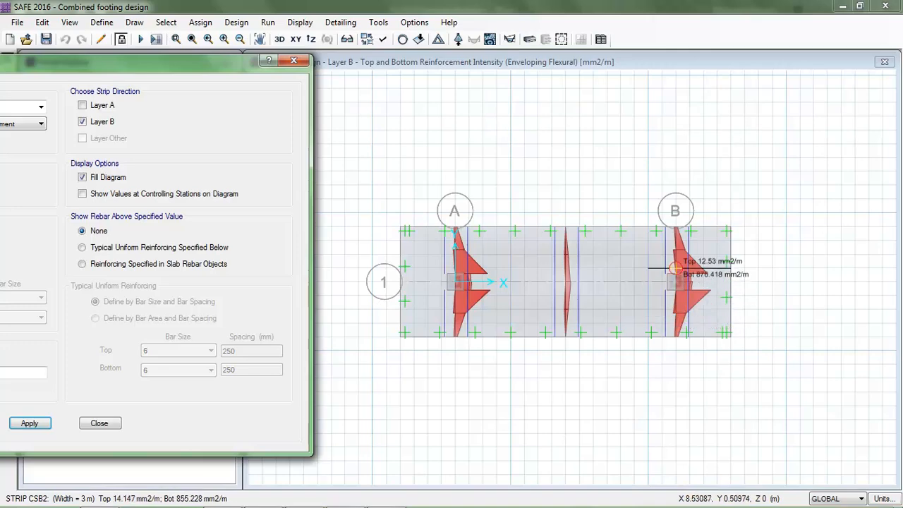
pyautogui.moveTo(204, 62); pyautogui.dragTo(490, 60)
pyautogui.click(366, 103)
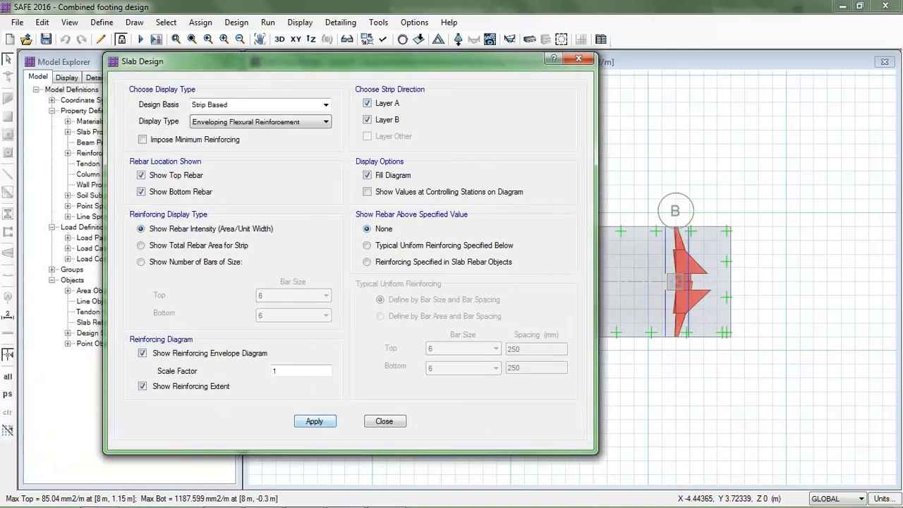
pyautogui.click(314, 421)
# Show rebar above a typical uniform reinforcement of 12 bars at 250 mm top and bottom
pyautogui.moveTo(353, 62); pyautogui.dragTo(281, 76)
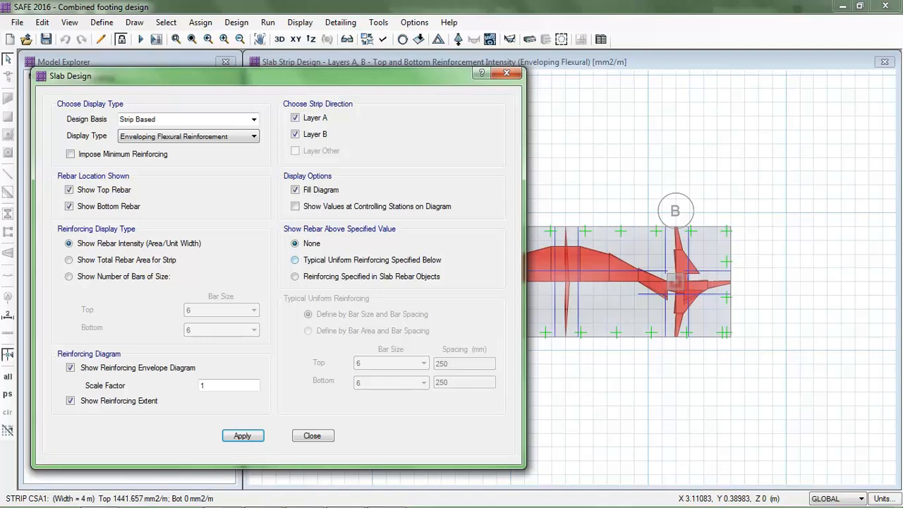
pyautogui.click(295, 260)
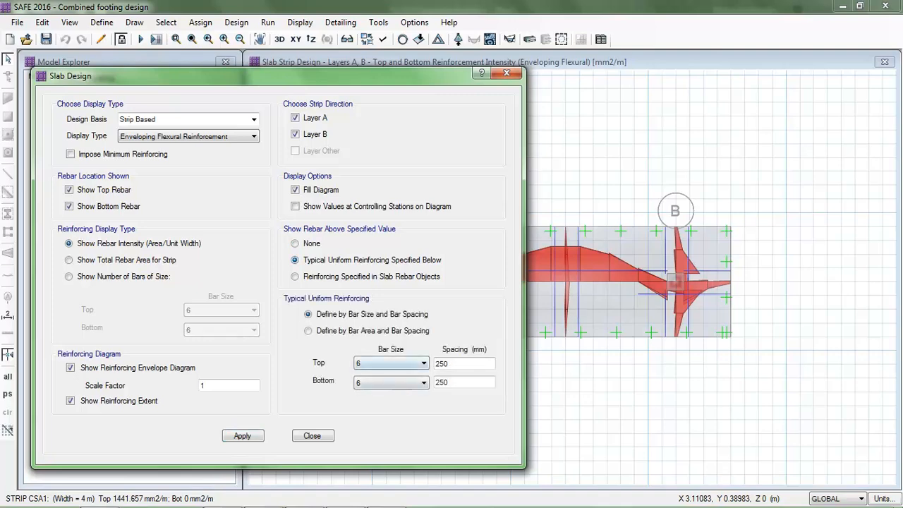
pyautogui.click(391, 362)
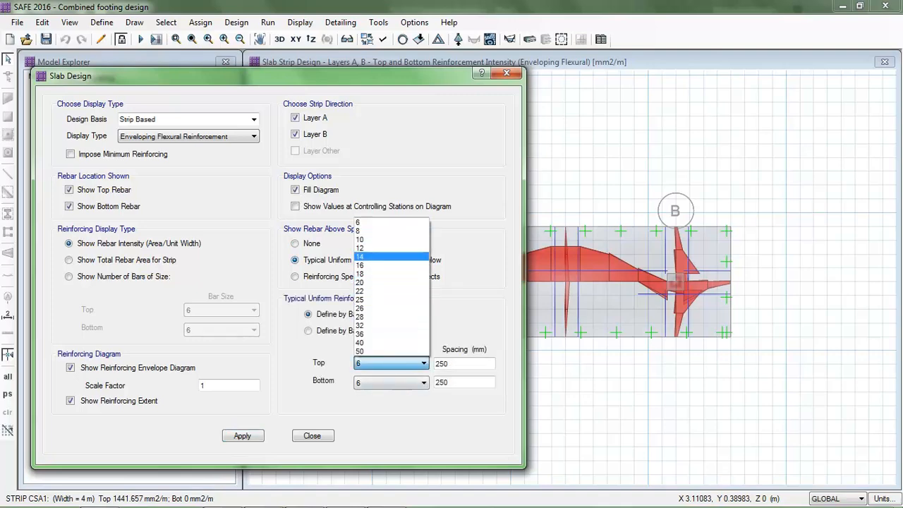
pyautogui.click(391, 248)
pyautogui.click(391, 382)
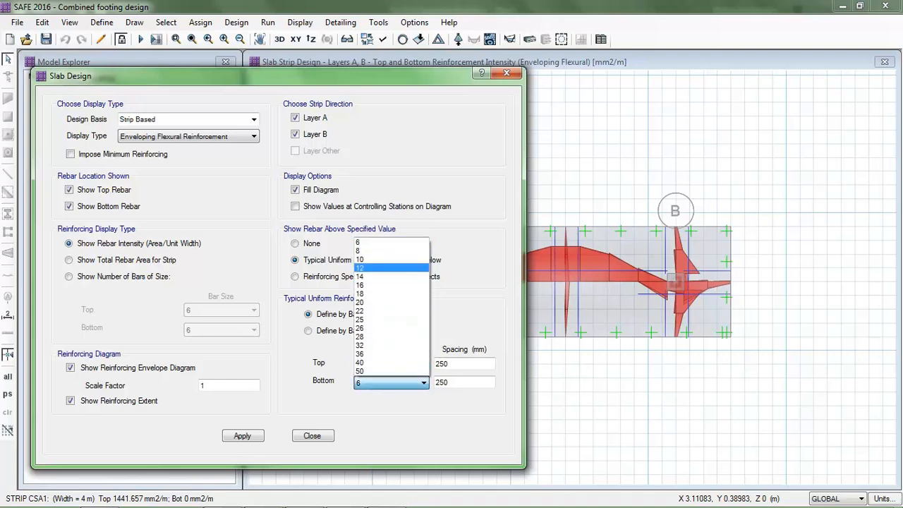
pyautogui.click(390, 268)
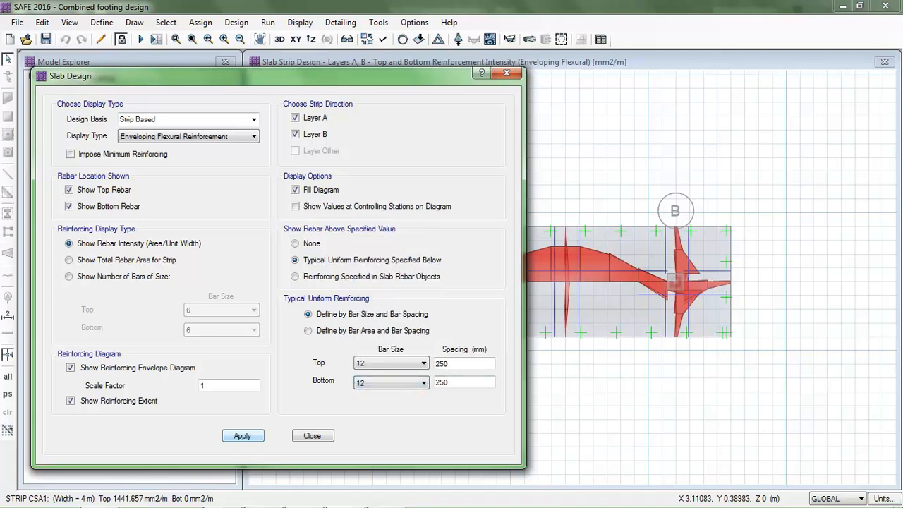
pyautogui.click(242, 435)
# Change the typical uniform reinforcing bar size to 20 for both top and bottom and apply
pyautogui.moveTo(211, 75); pyautogui.dragTo(99, 103)
pyautogui.moveTo(565, 266)
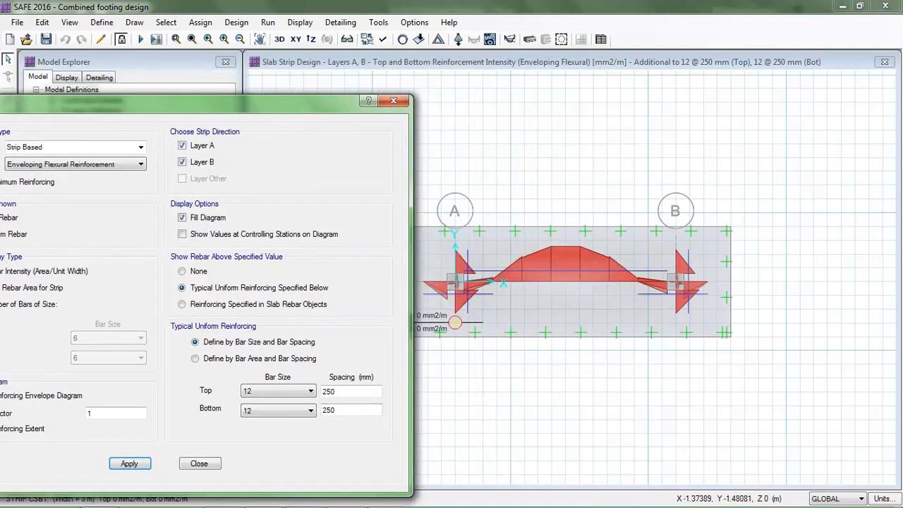
pyautogui.click(311, 391)
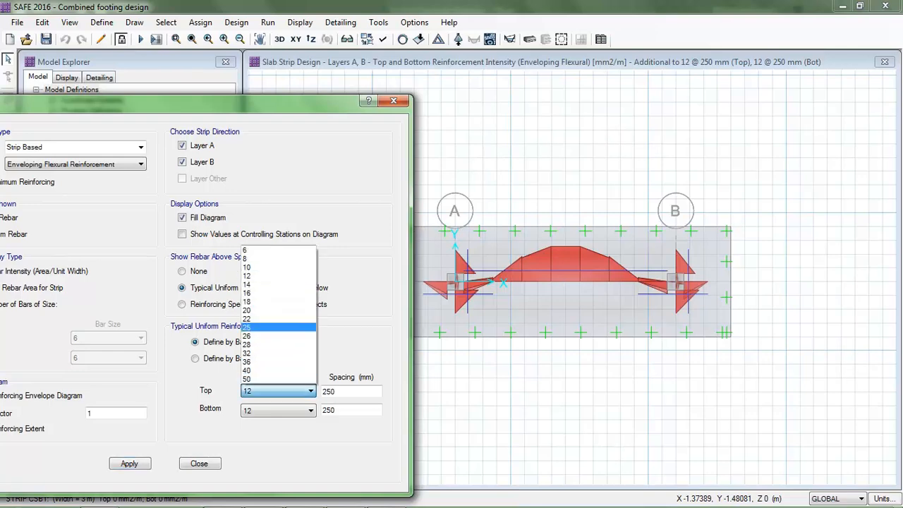
pyautogui.click(278, 310)
pyautogui.click(311, 410)
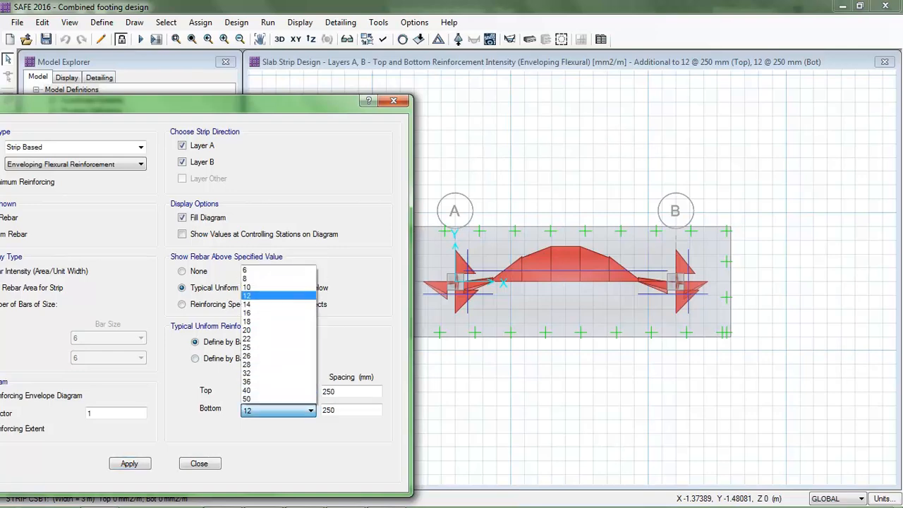
pyautogui.click(278, 329)
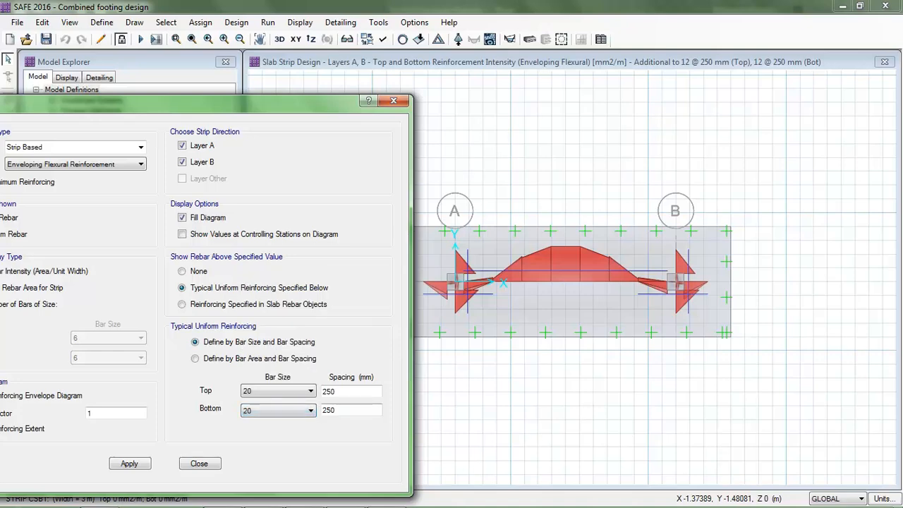
pyautogui.click(129, 463)
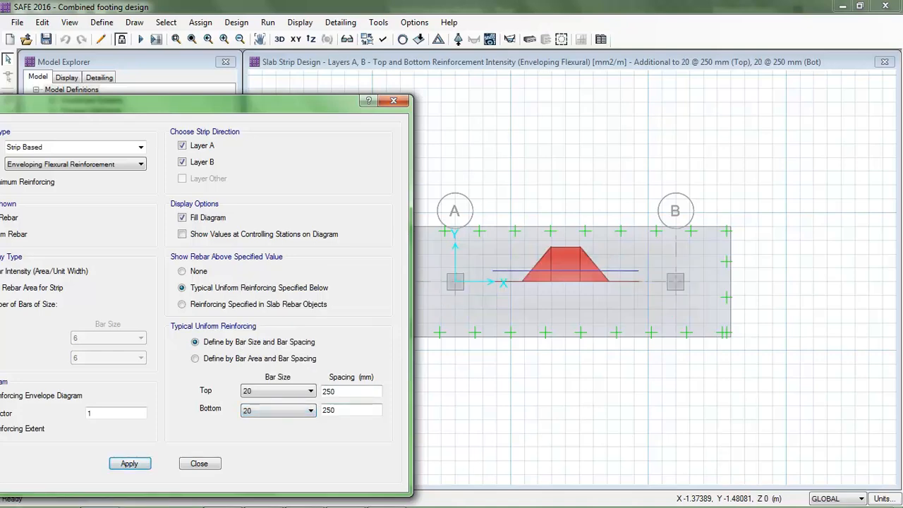
# Set the top typical reinforcing spacing to 150 mm and apply
pyautogui.doubleClick(329, 390)
pyautogui.moveTo(565, 280)
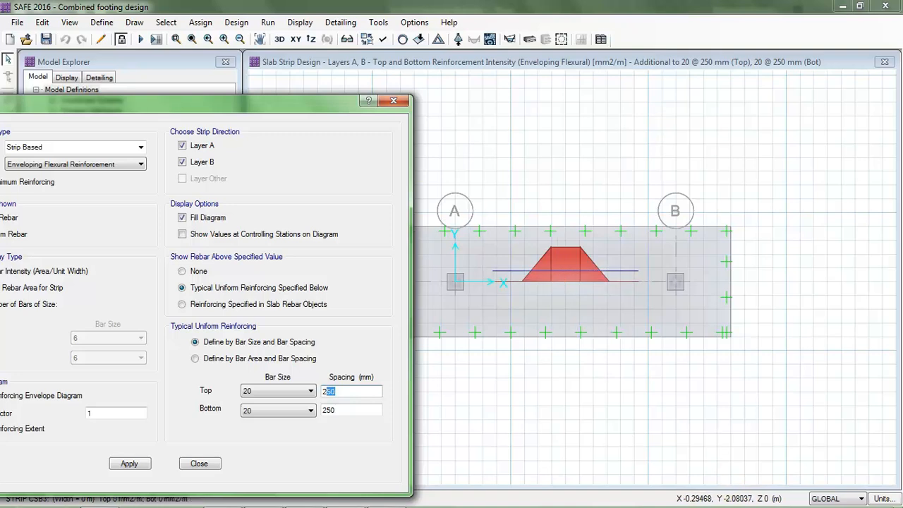
pyautogui.doubleClick(330, 391)
pyautogui.write('1')
pyautogui.write('6')
pyautogui.write('0')
pyautogui.click(129, 463)
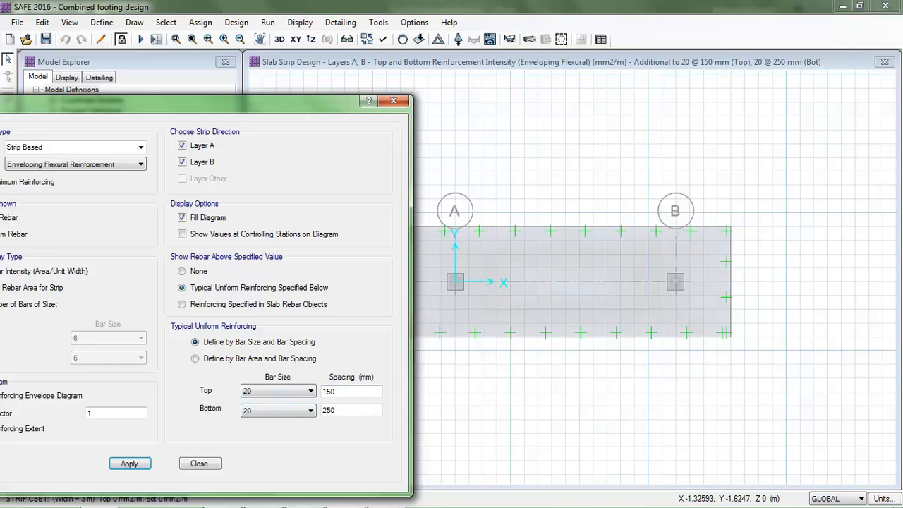
# Close the slab design dialog and run detailing with individual bars in plan and 3D and merged areas
pyautogui.click(199, 464)
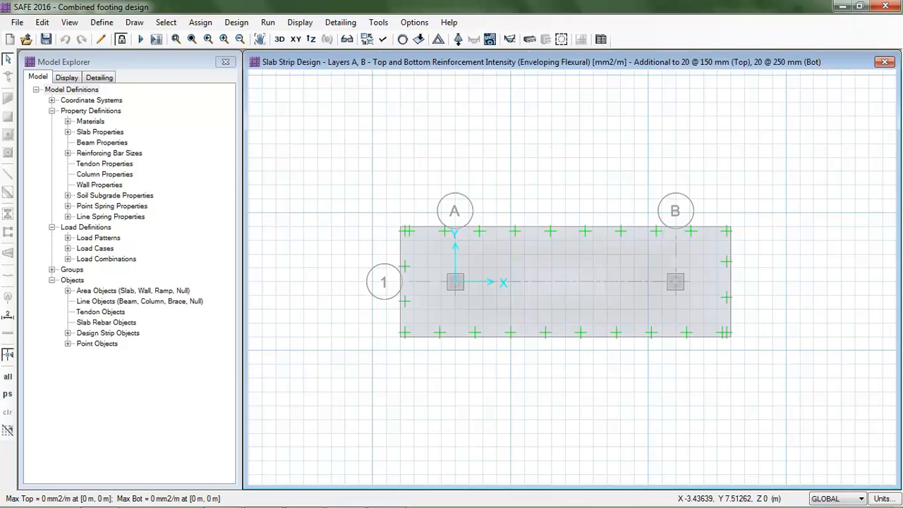
pyautogui.click(156, 39)
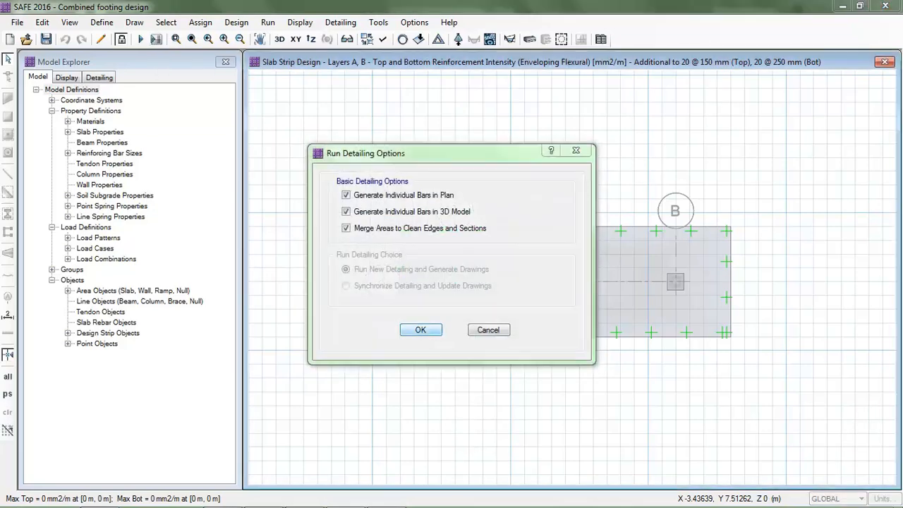
pyautogui.press('Return')
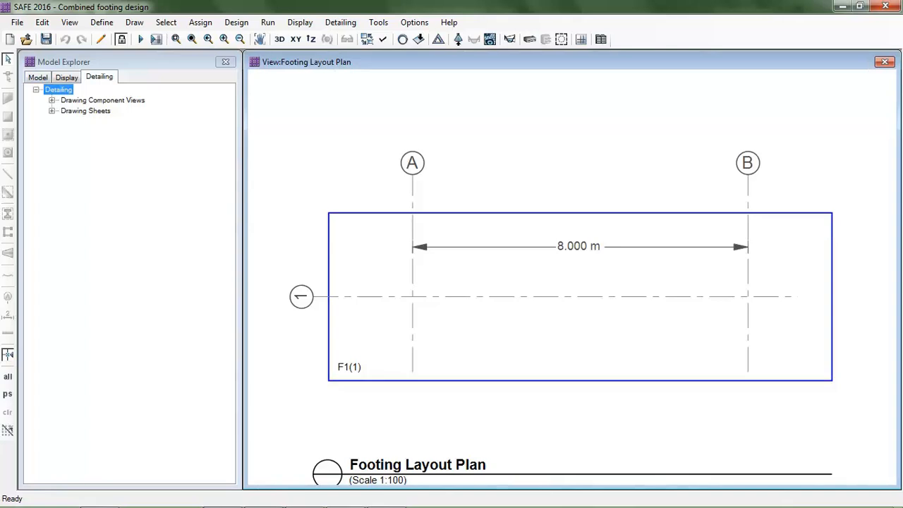
# Open the generated drawing sheets and examine the footings table drawing
pyautogui.doubleClick(103, 100)
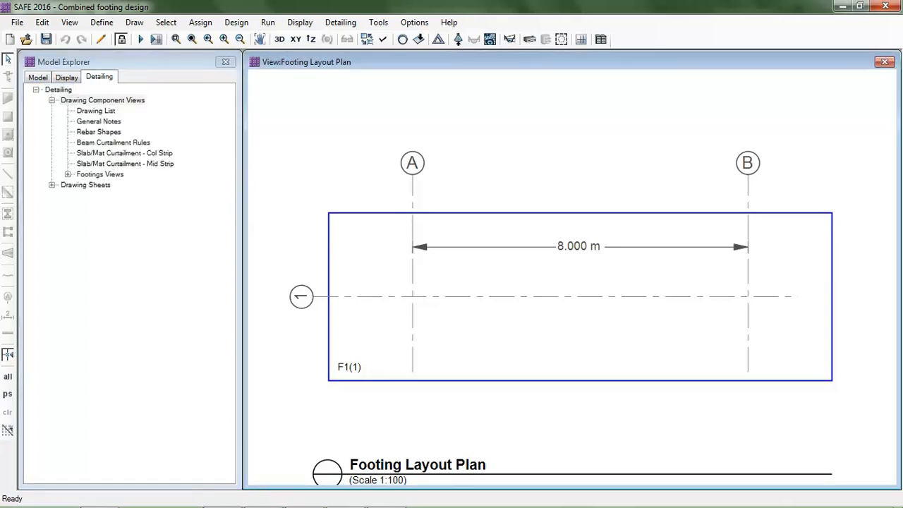
pyautogui.doubleClick(85, 185)
pyautogui.doubleClick(96, 195)
pyautogui.doubleClick(110, 206)
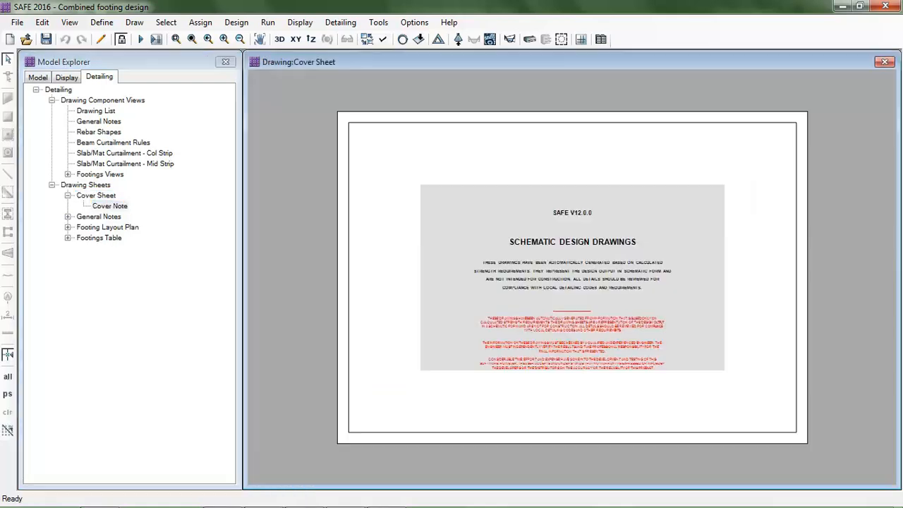
pyautogui.doubleClick(98, 216)
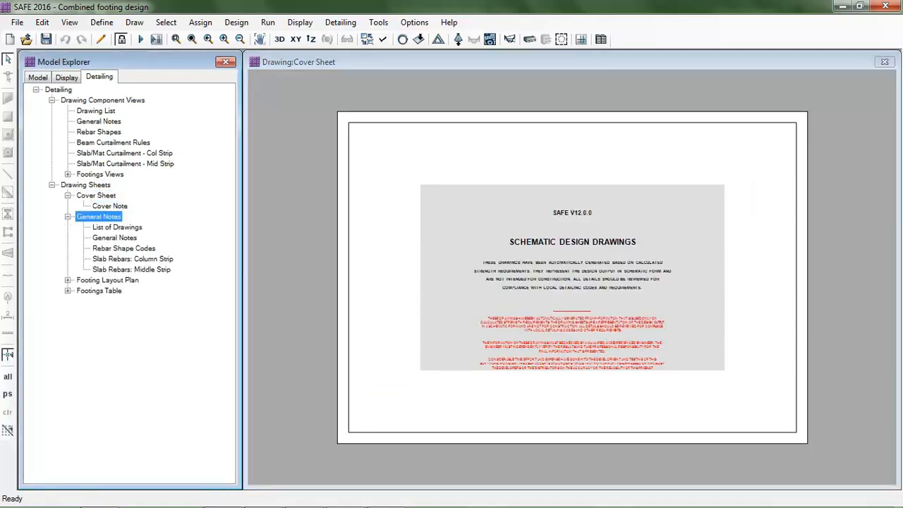
pyautogui.doubleClick(107, 280)
pyautogui.doubleClick(123, 291)
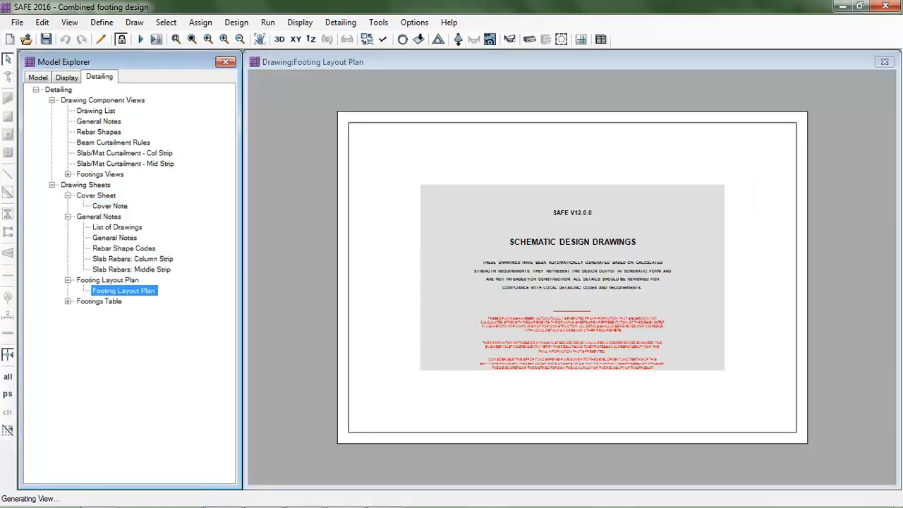
pyautogui.doubleClick(99, 302)
pyautogui.doubleClick(115, 312)
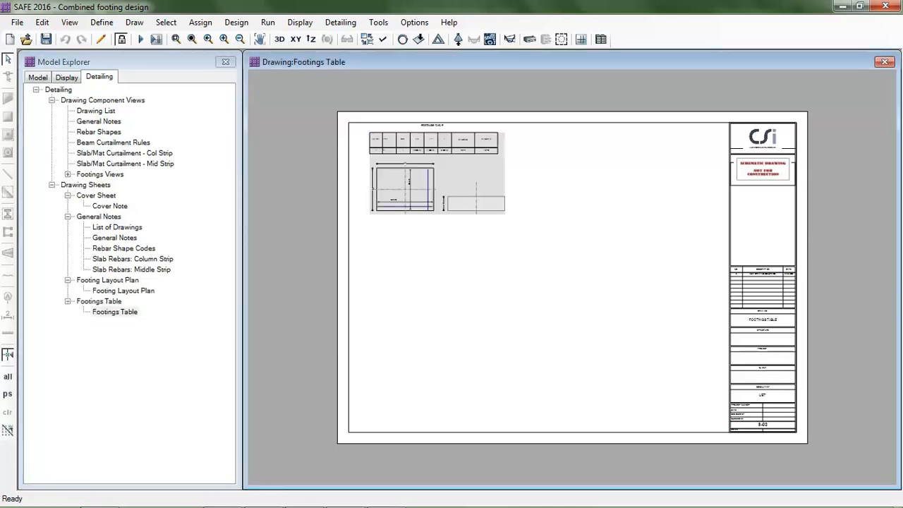
pyautogui.scroll(3, 467, 203)
pyautogui.scroll(3, 395, 141)
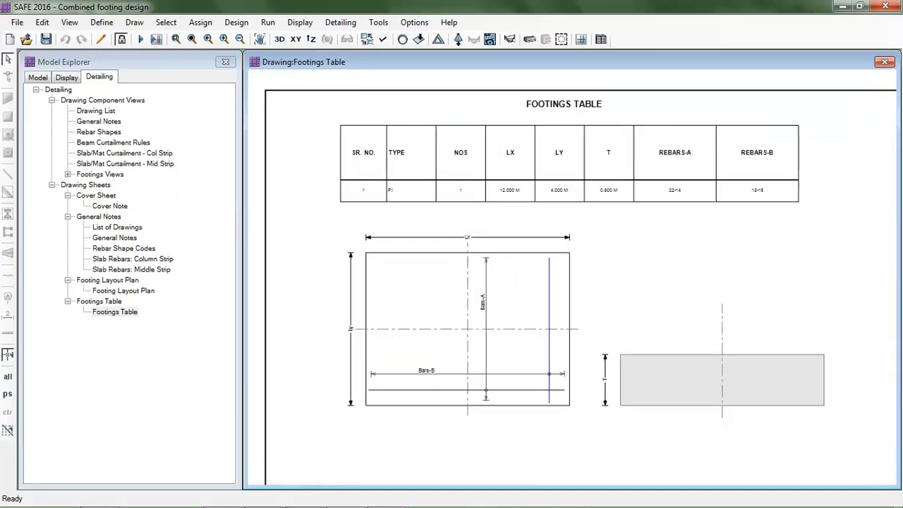
pyautogui.scroll(2, 790, 162)
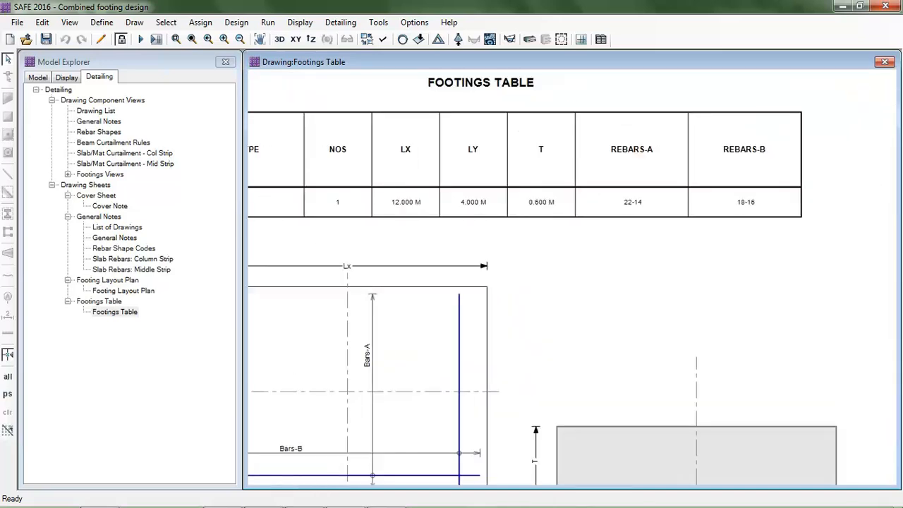
pyautogui.scroll(-1, 574, 132)
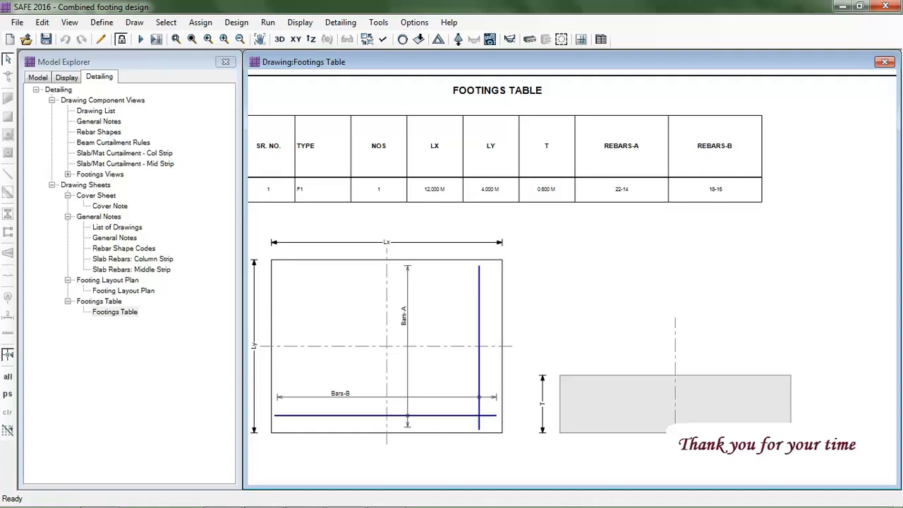
pyautogui.scroll(-1, 508, 308)
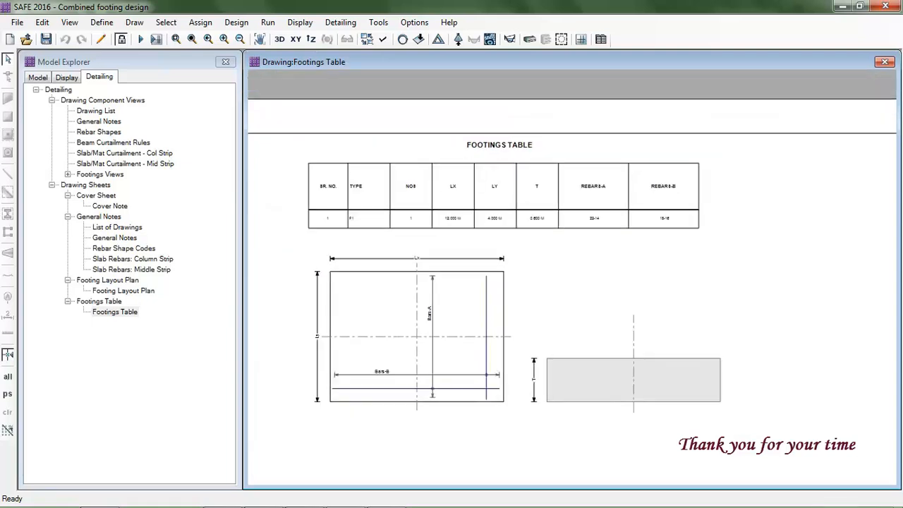